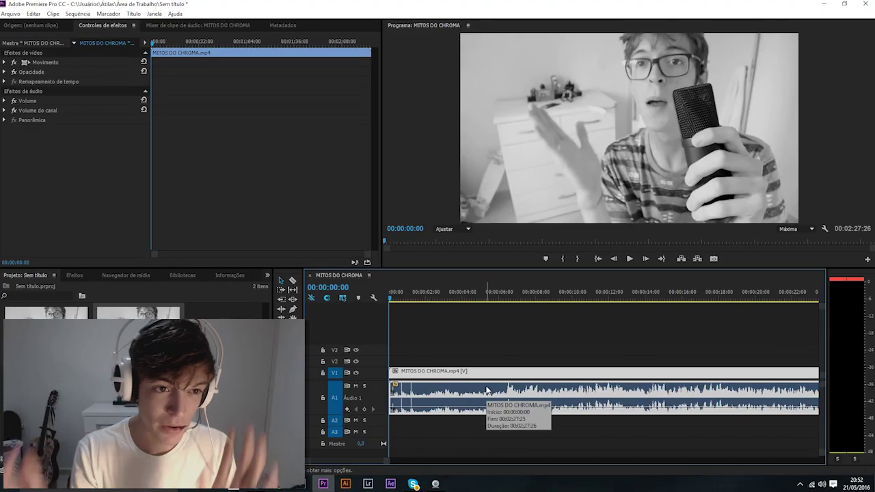
- Zoom the timeline out, then back in to one-second detail of the waveform
key("minus")
key("minus")
key("minus")
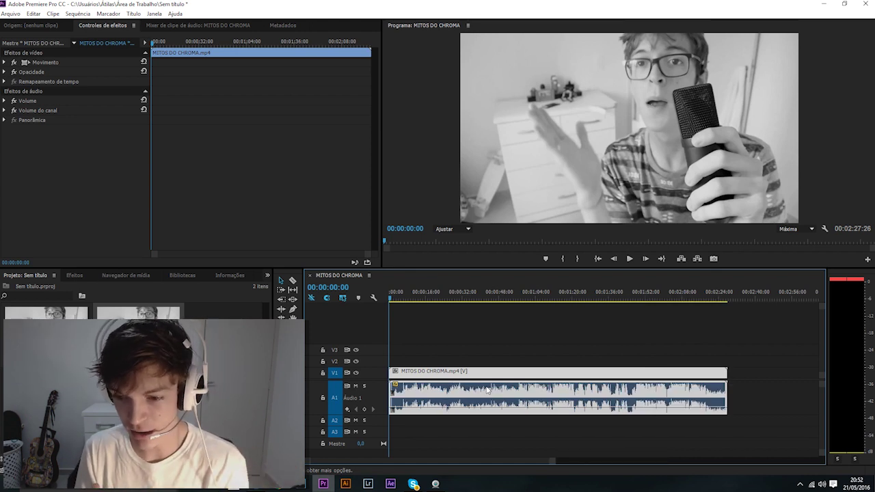
key("minus")
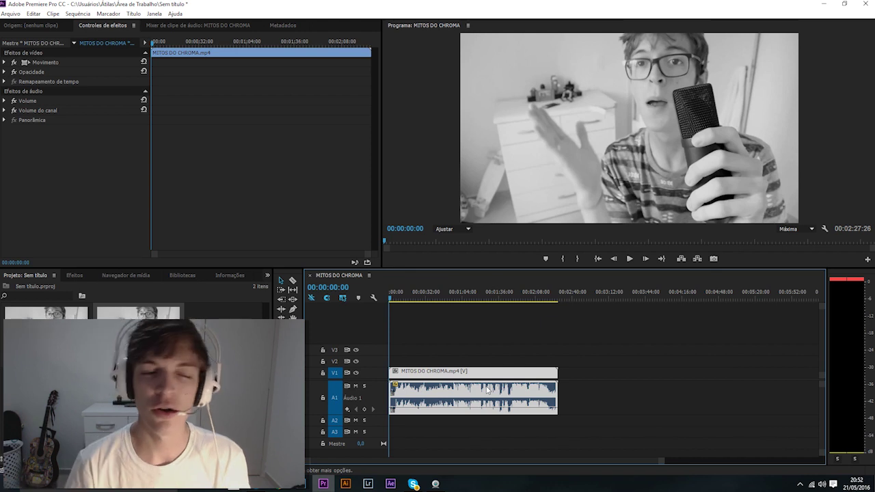
key("equal")
key("equal")
key("equal")
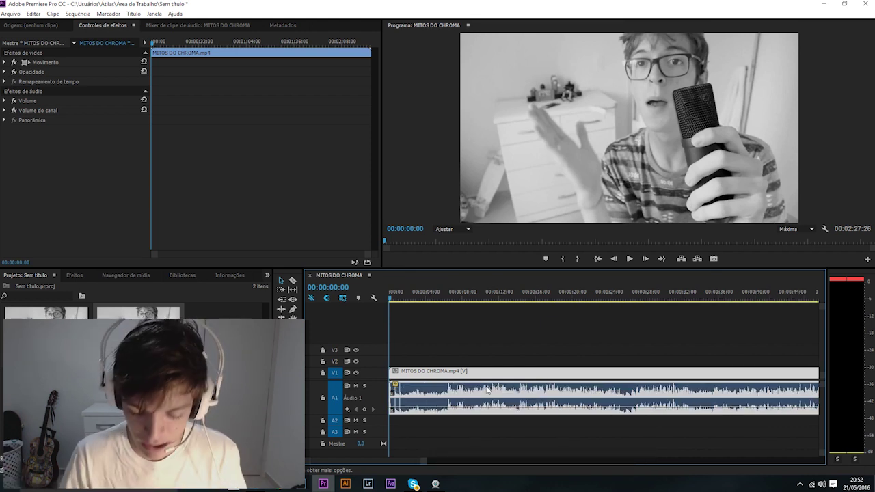
key("equal")
key("equal")
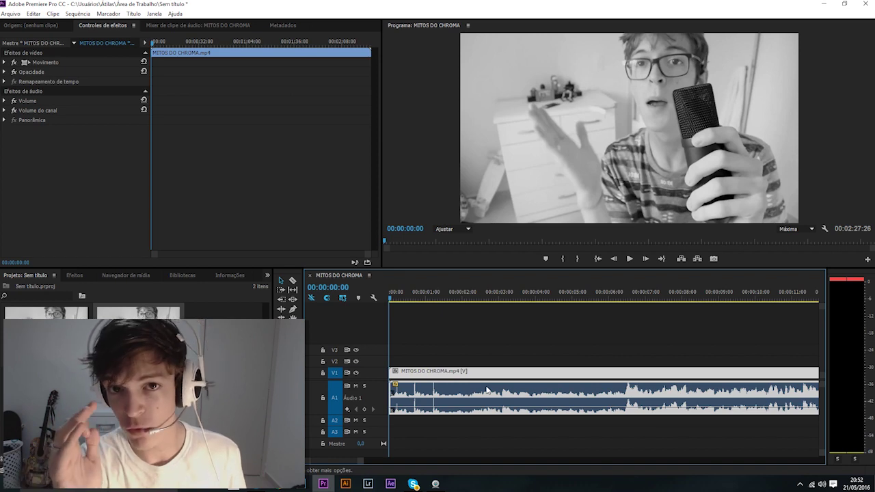
- Play the sequence from the start, stop at 00:00:06:10, and bring up the Effects panel
key("space")
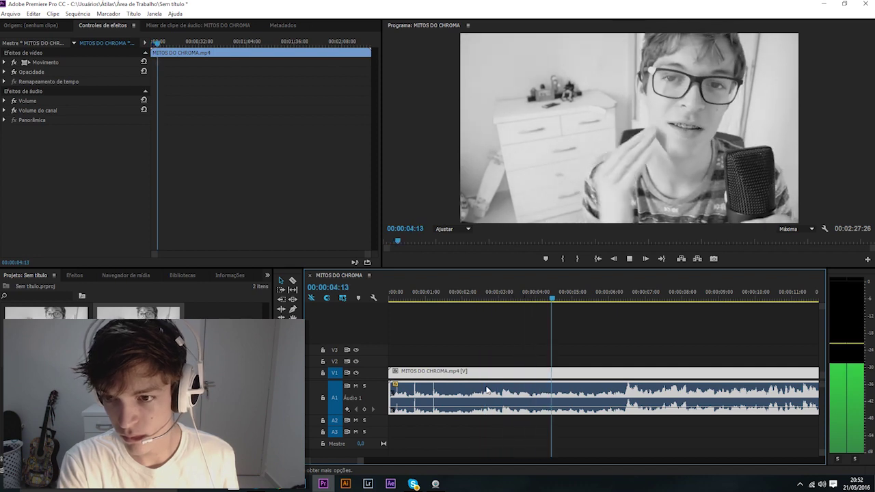
key("space")
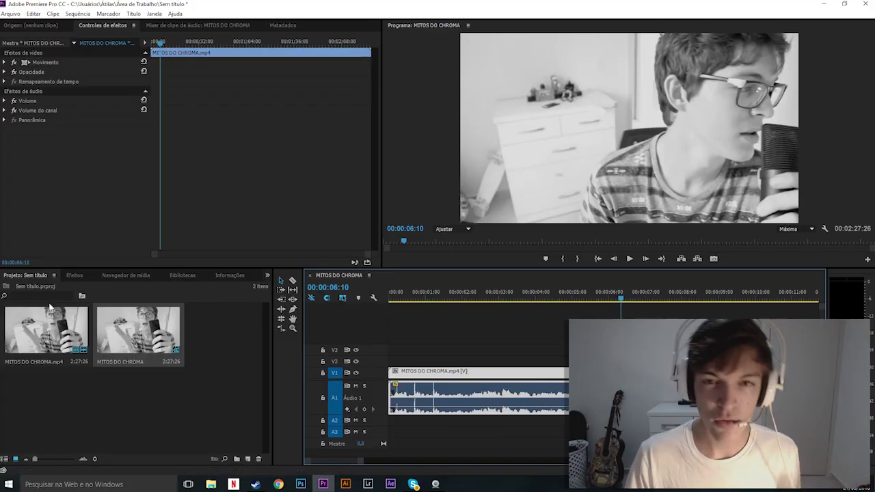
left_click(74, 276)
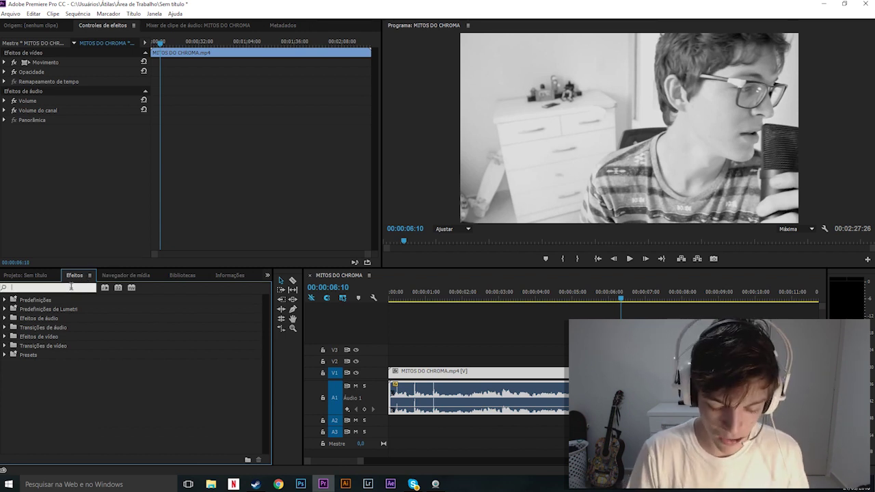
- Search effects for 'preto e branco', clear the search, and return the playhead to 00:00:00:00
type("preto")
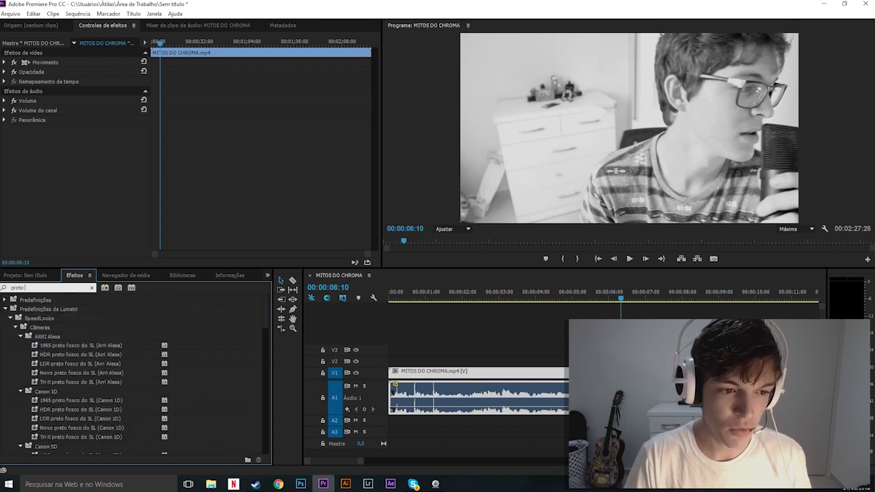
type(" e branco")
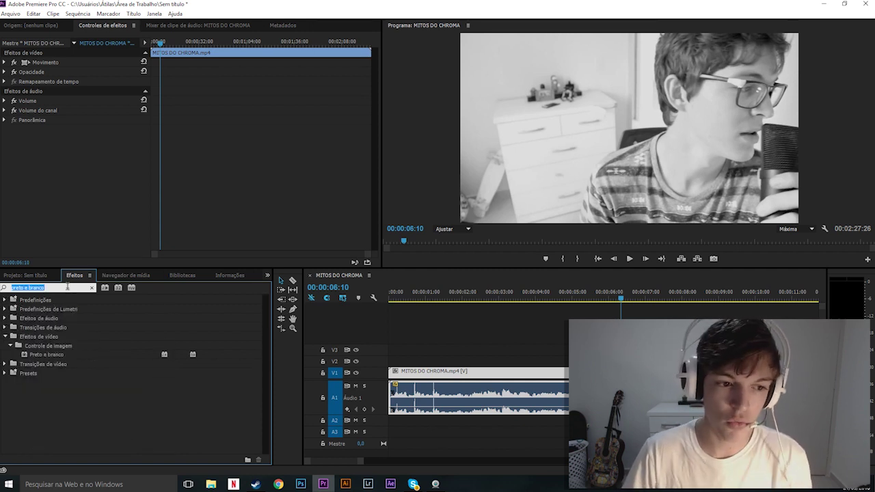
key("BackSpace")
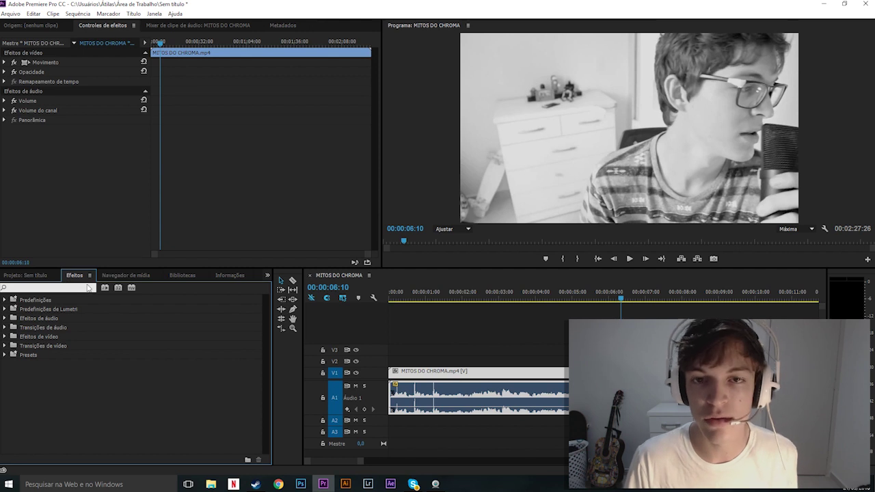
left_click(649, 335)
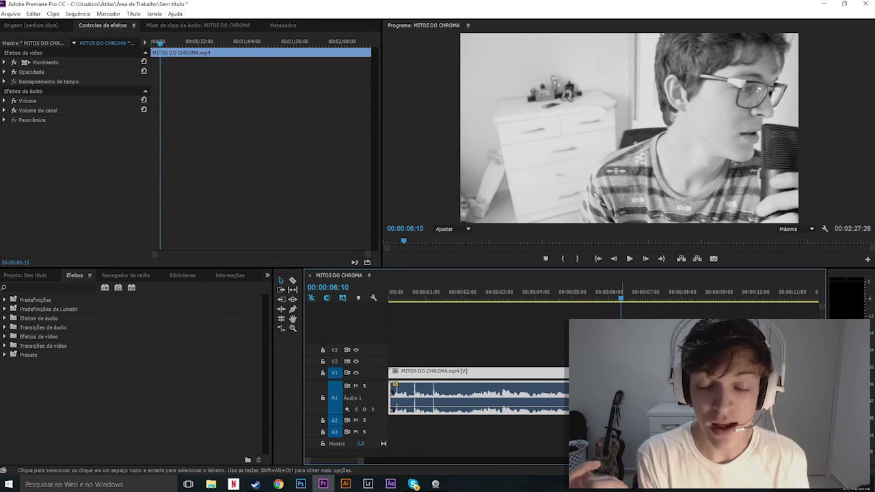
key("Home")
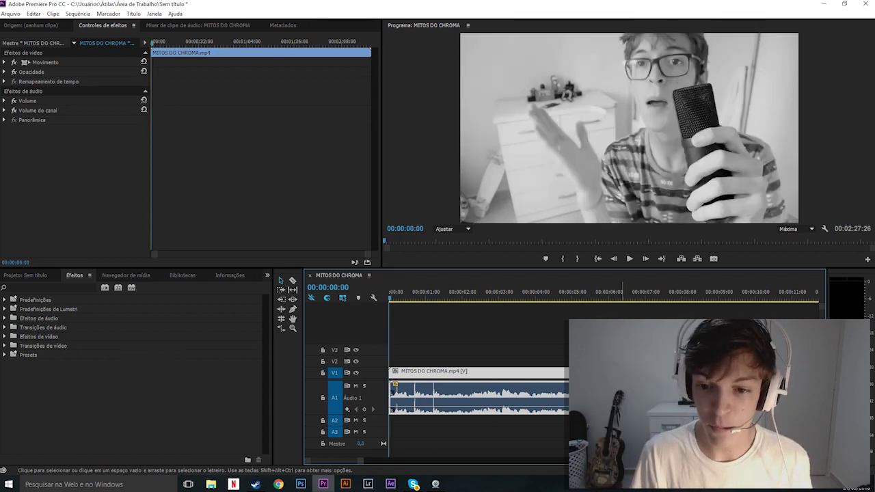
- Play the sequence briefly, then replay the short stretch after 00:00:06:04
key("space")
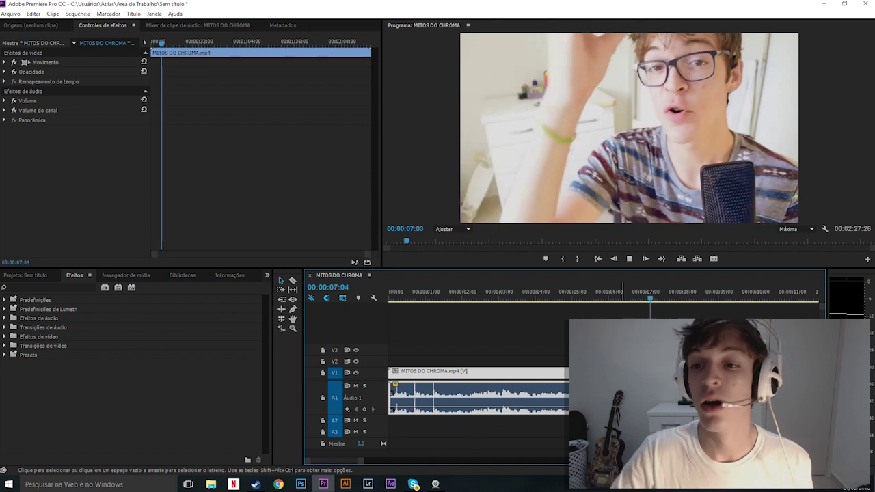
key("space")
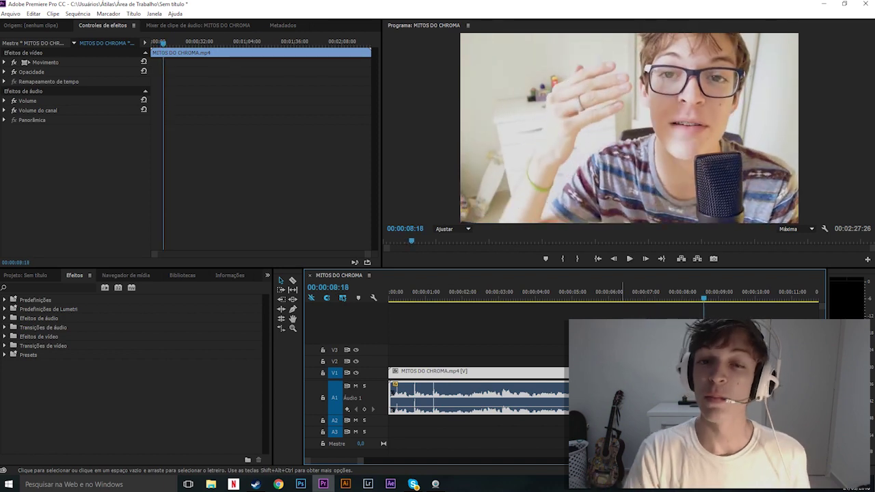
left_click(614, 283)
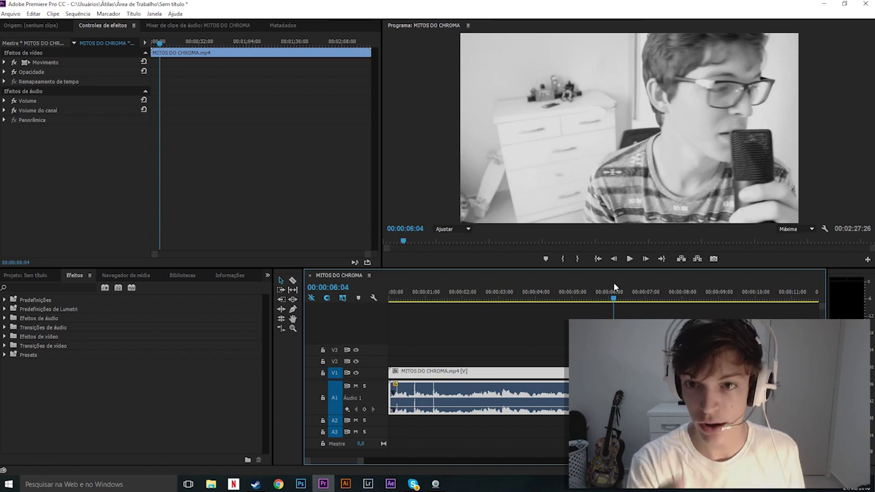
key("space")
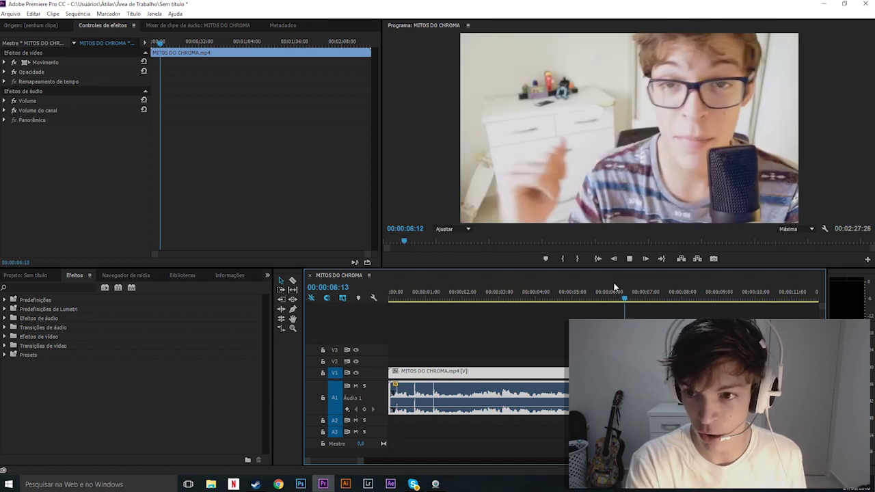
key("space")
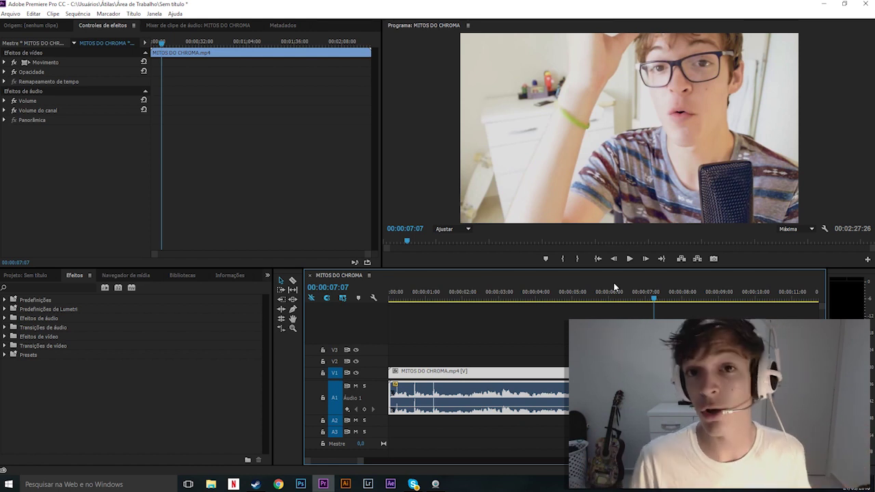
- Return to the start and play the sequence, pausing at 00:00:03:21
key("Home")
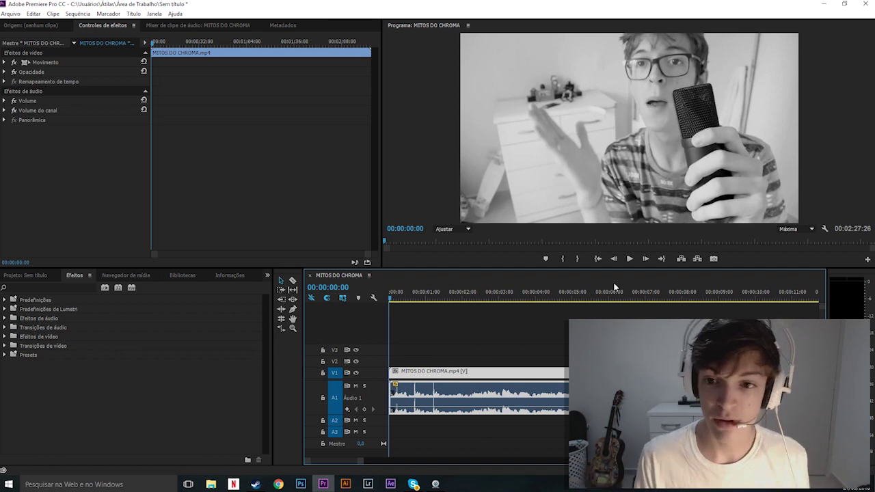
key("space")
key("space")
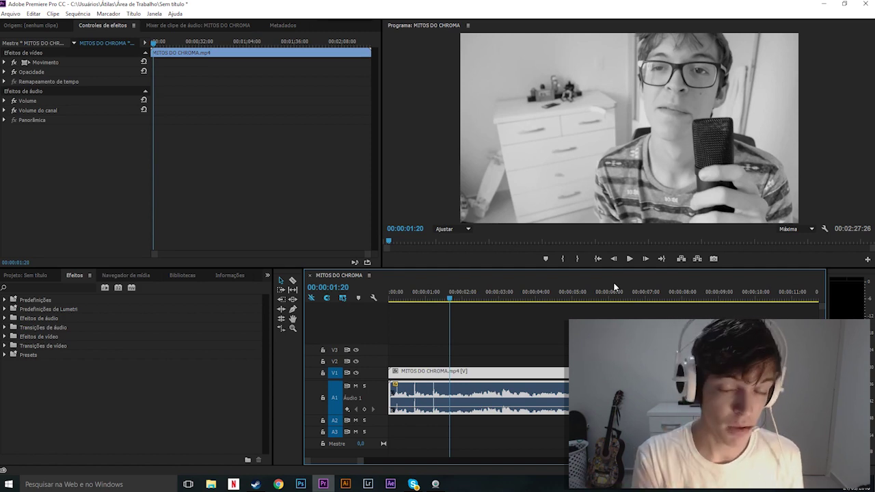
key("space")
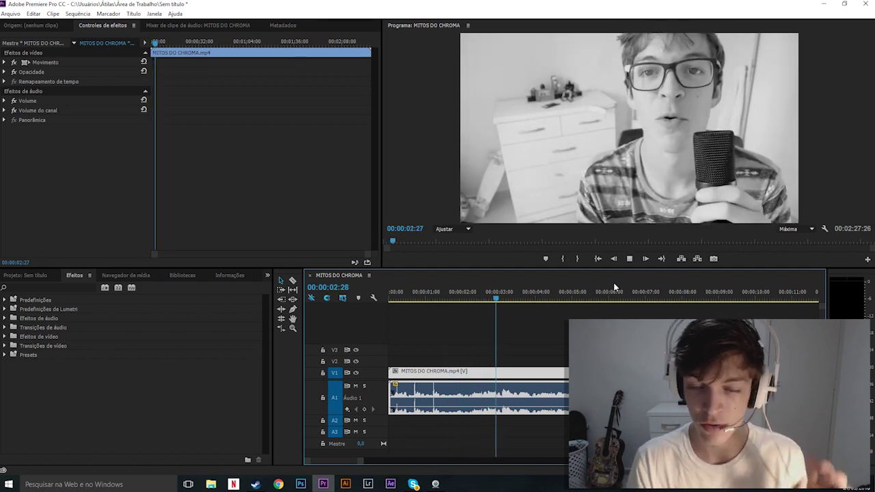
key("space")
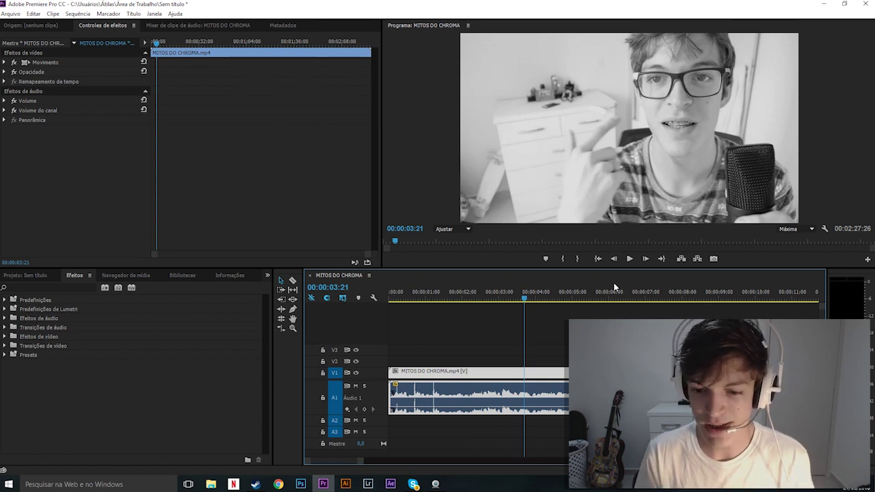
- Play on from past six seconds while adjusting timeline zoom, stopping at 00:00:17:25
left_click(624, 290)
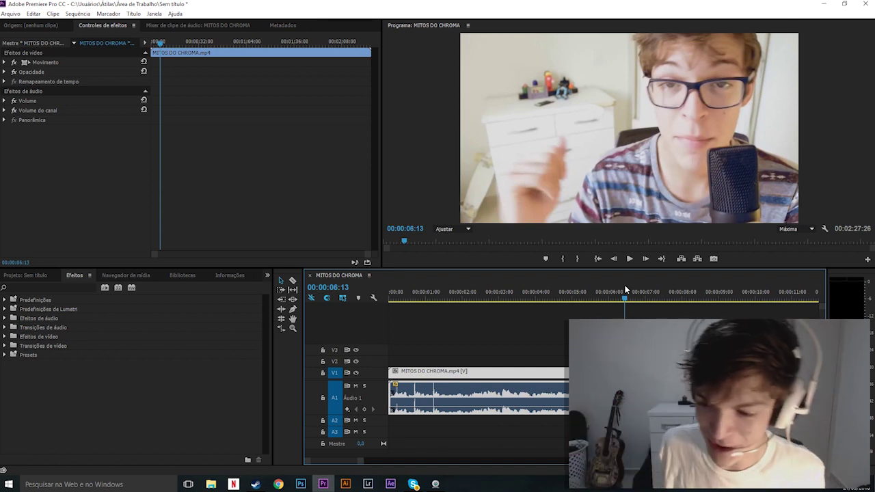
key("space")
key("minus")
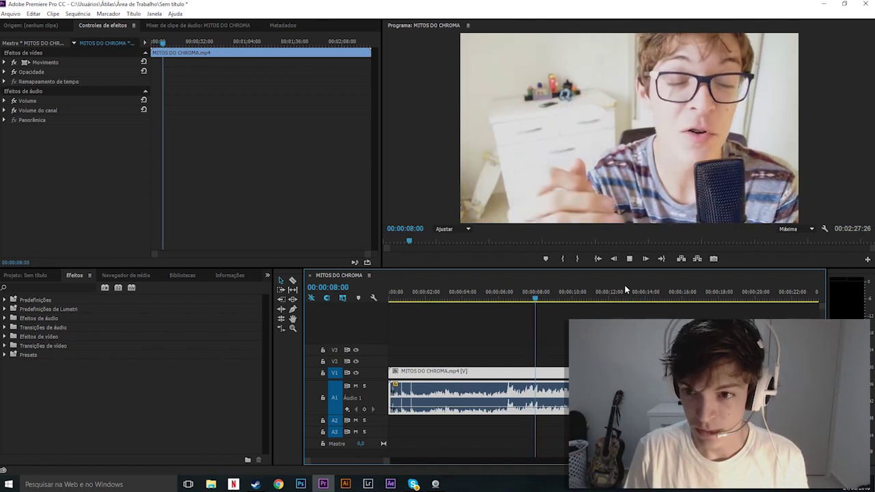
key("equal")
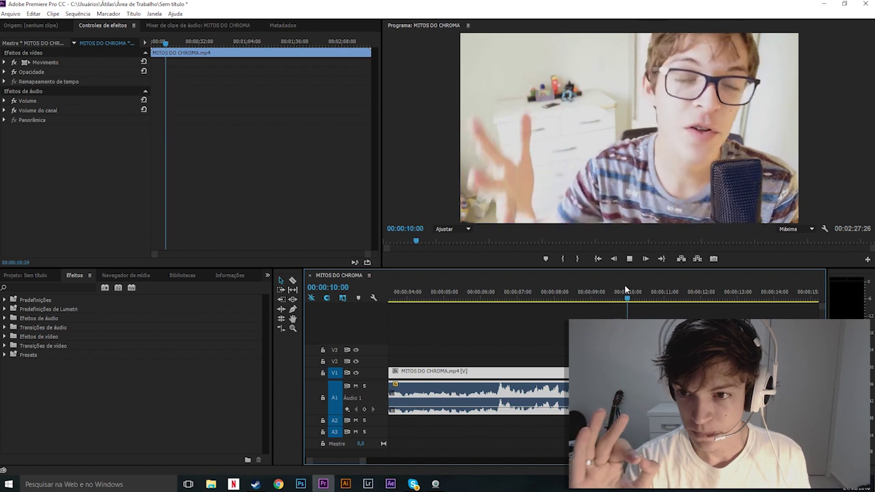
key("minus")
key("minus")
key("minus")
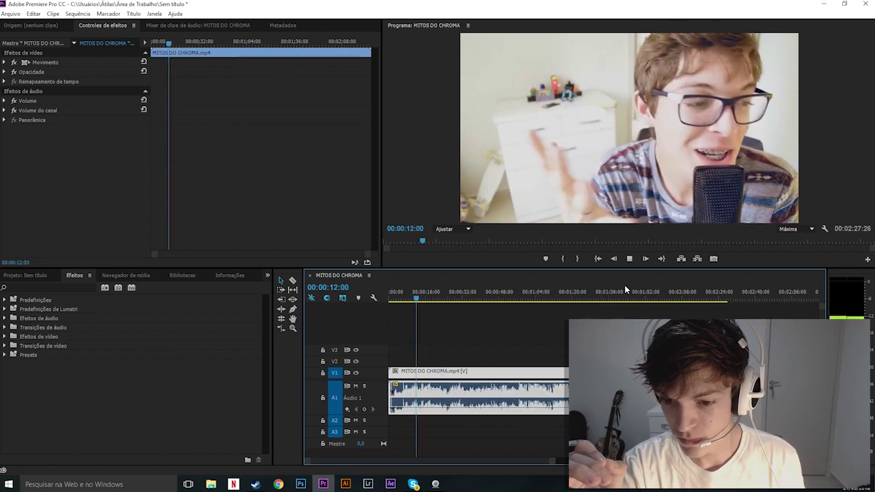
key("equal")
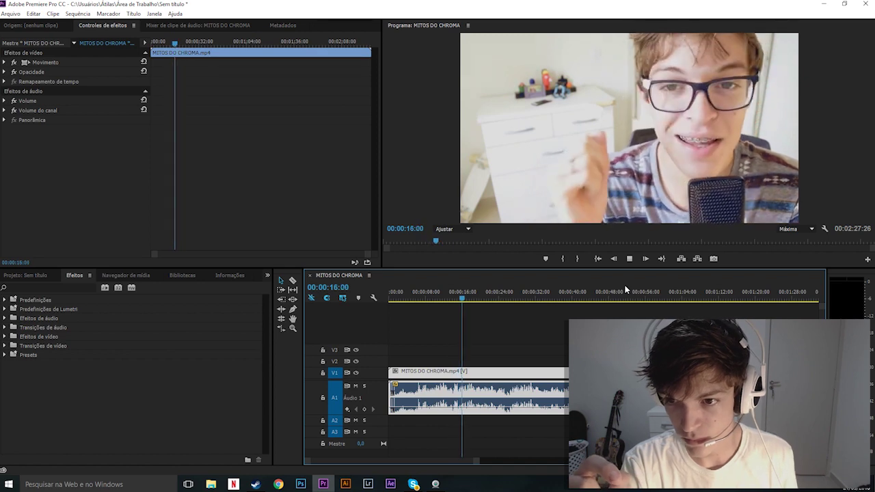
key("space")
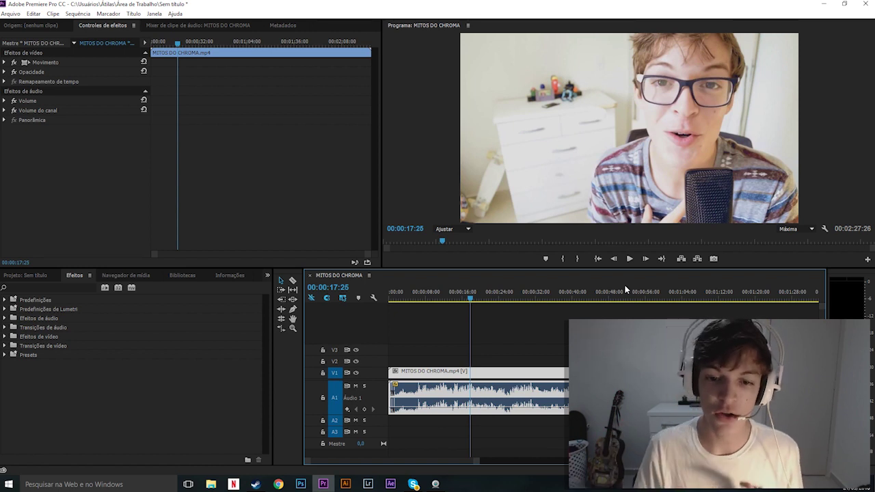
key("equal")
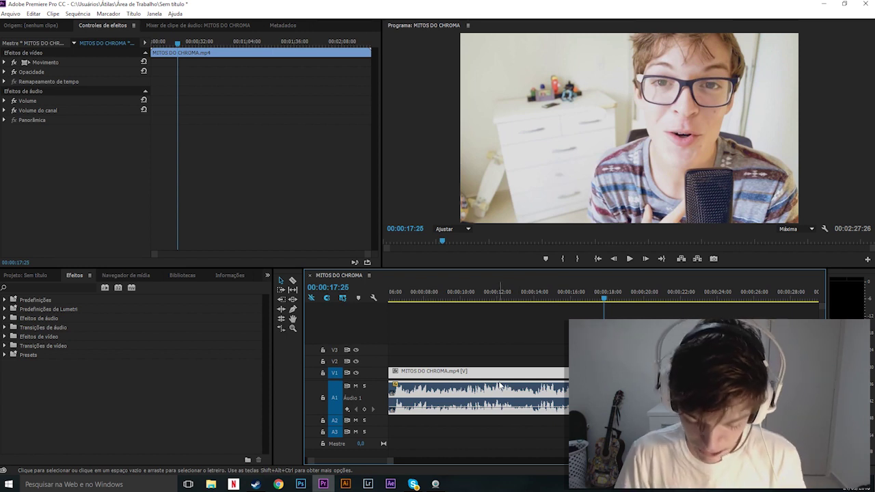
- Zoom the timeline out with the playhead parked at 00:00:17:25
key("minus")
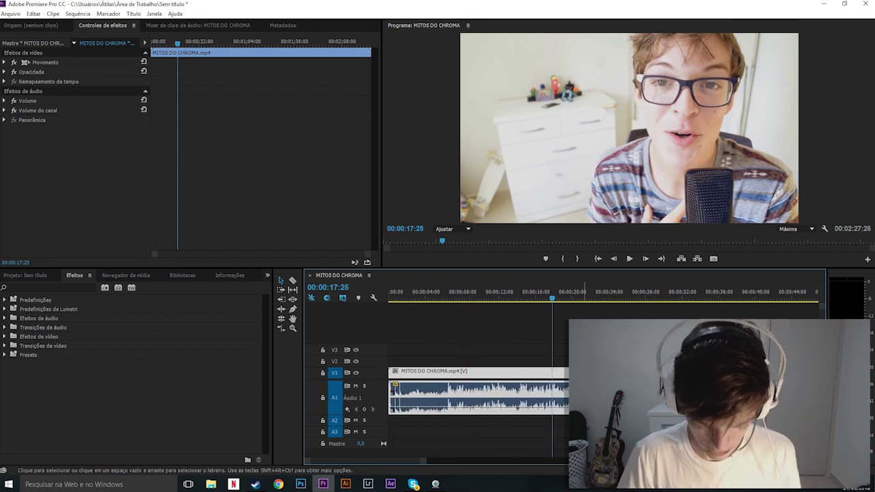
- Razor-cut the clip at 00:00:17:25 and at an earlier point, deleting the piece between
left_click(559, 377)
key("v")
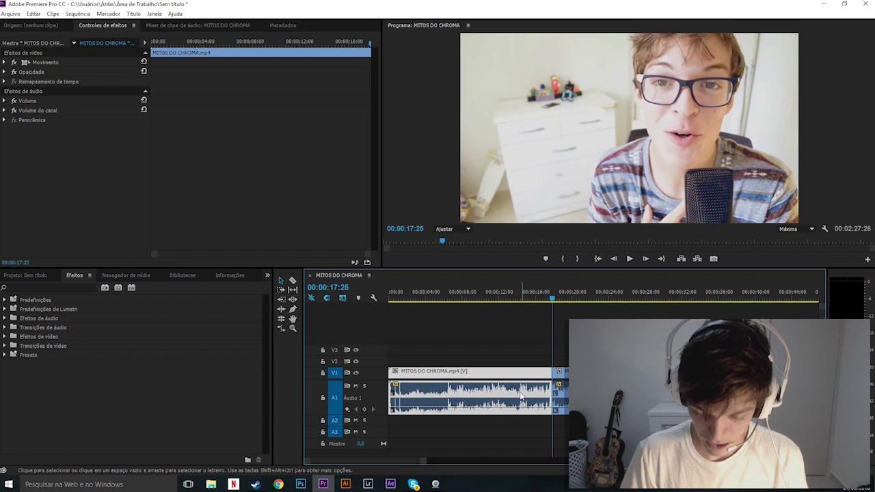
key("c")
left_click(426, 387)
key("v")
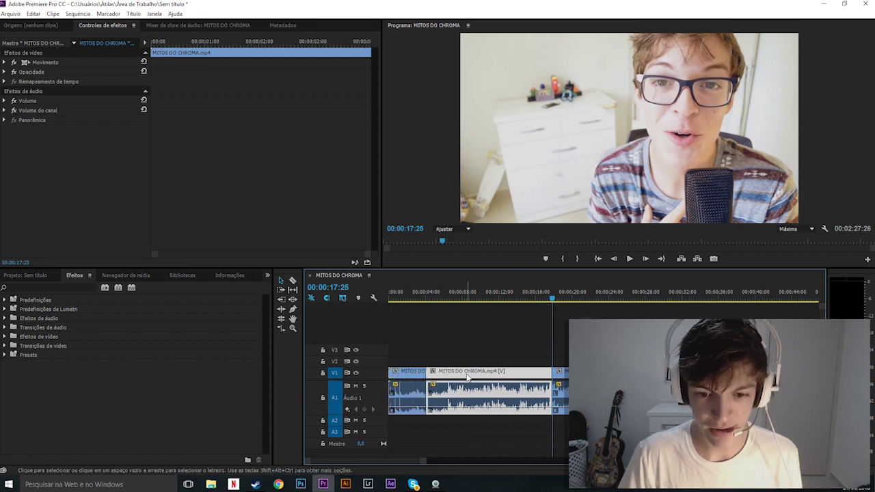
key("Delete")
- Zoom in at the sequence start and delete the opening clip's audio
key("Home")
key("equal")
key("equal")
key("equal")
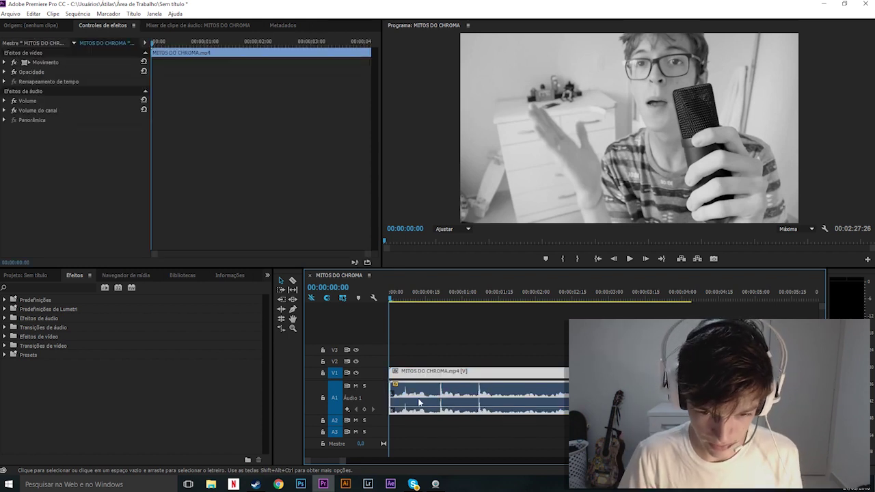
key("Delete")
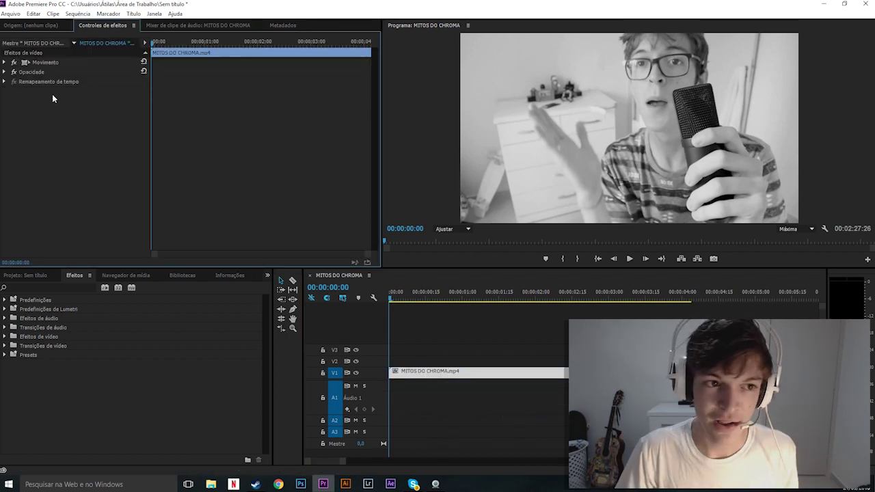
- Expand Movimento and scale the frame to 135,2 three frames in, then preview a few frames
left_click(4, 63)
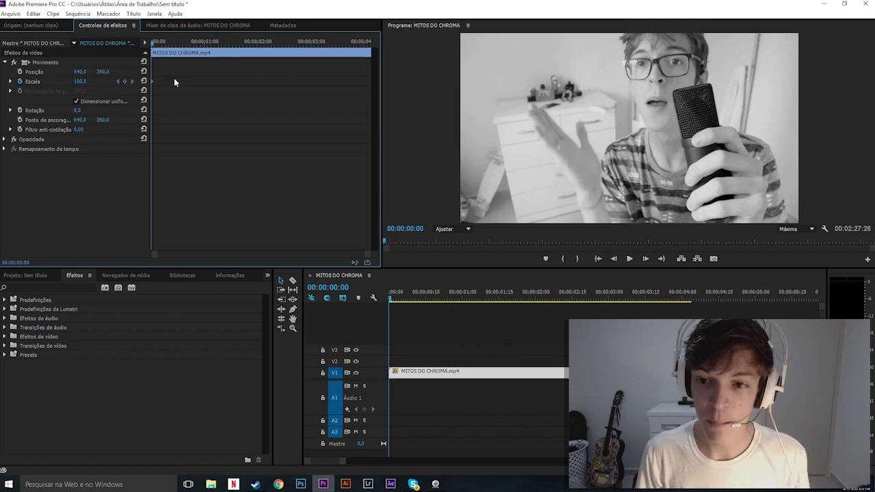
key("Right")
key("Right")
key("Right")
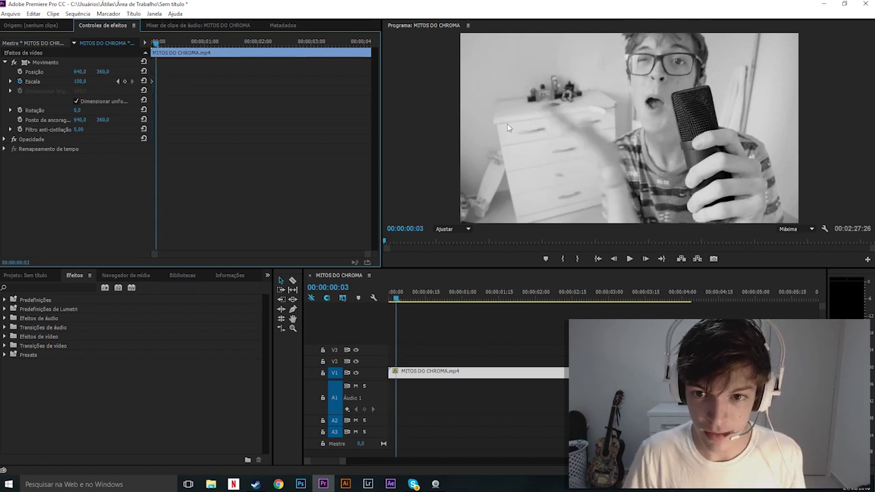
left_click(558, 124)
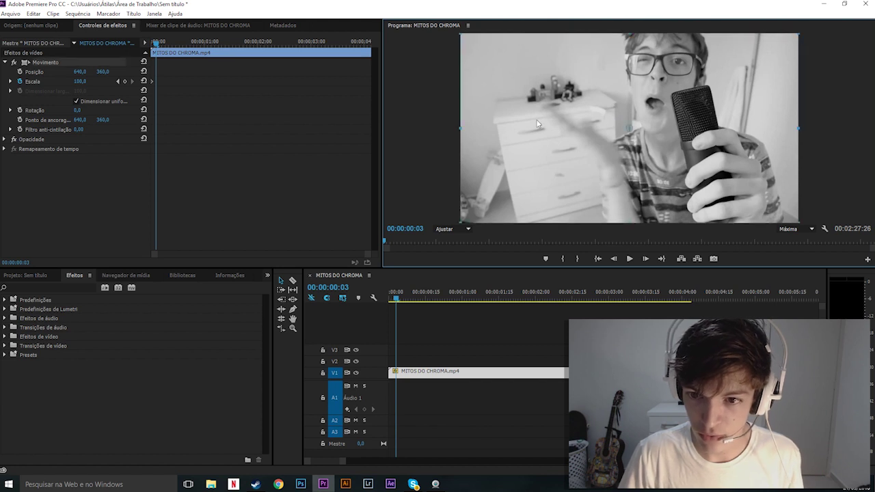
left_click_drag(460, 127, 400, 140)
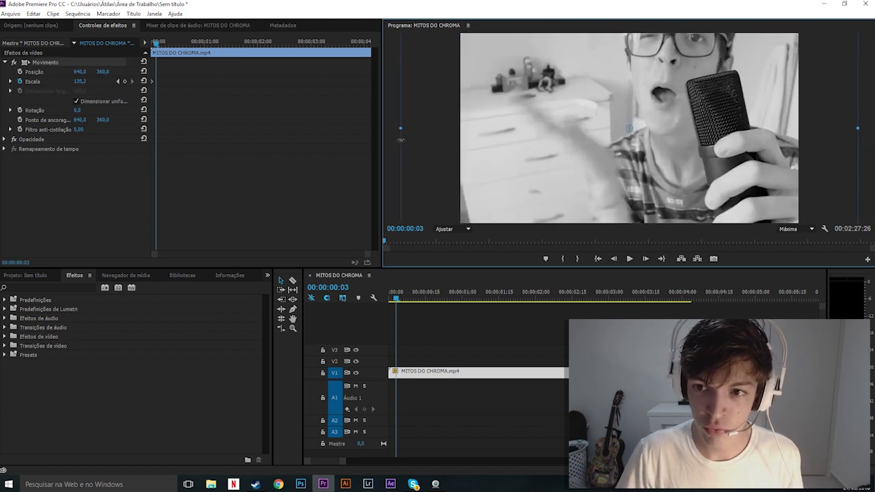
left_click(210, 106)
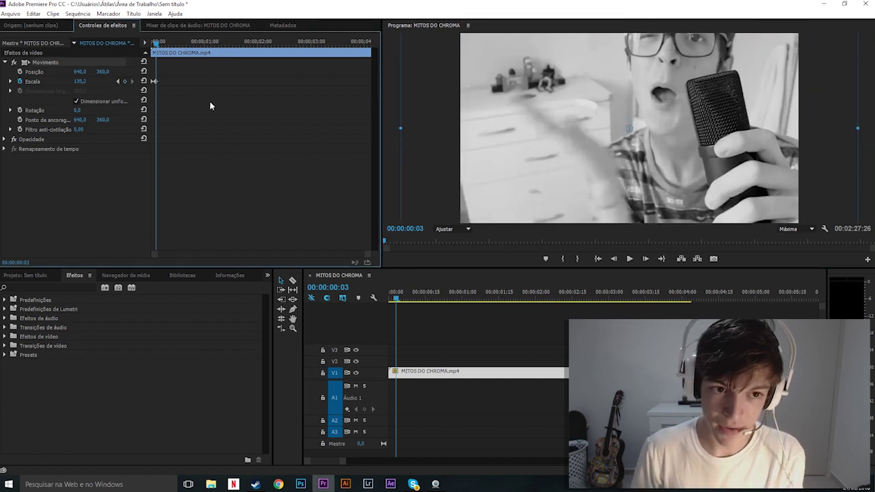
key("space")
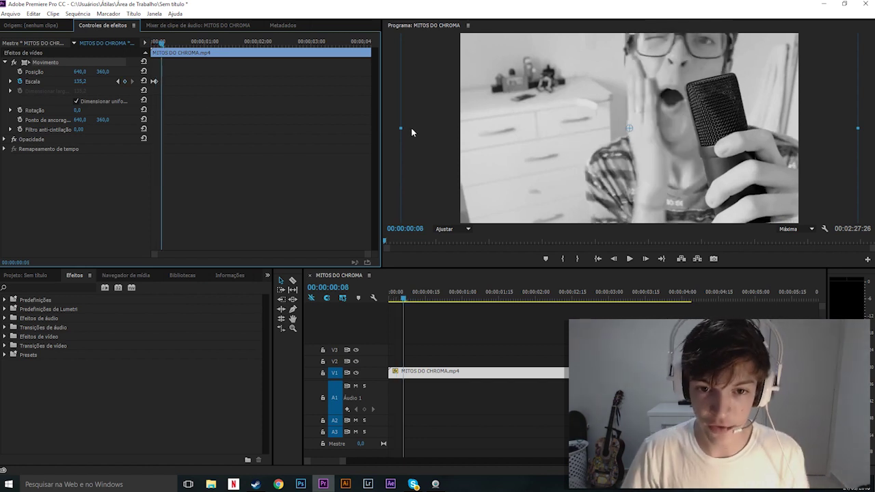
left_click(274, 118)
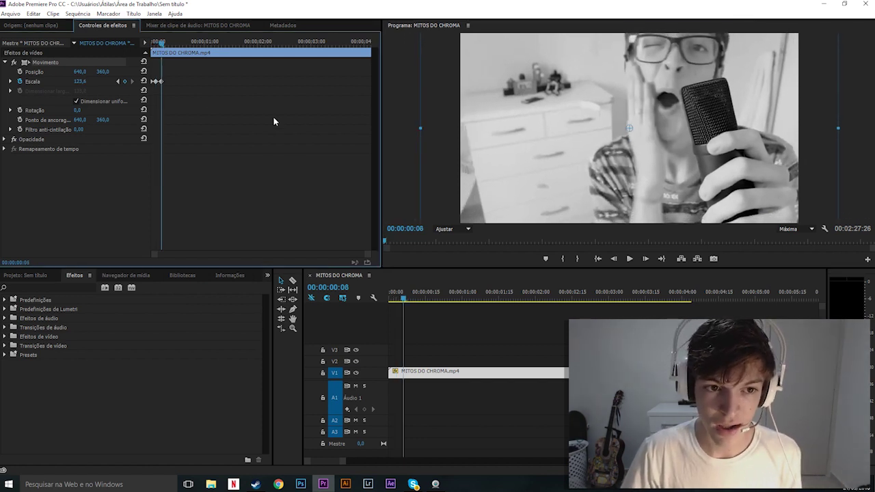
- Keyframe Scale at 139,6 on frame 9, 132,8 on frame 12 and 135,5 on frame 16
key("Left")
key("Right")
key("Right")
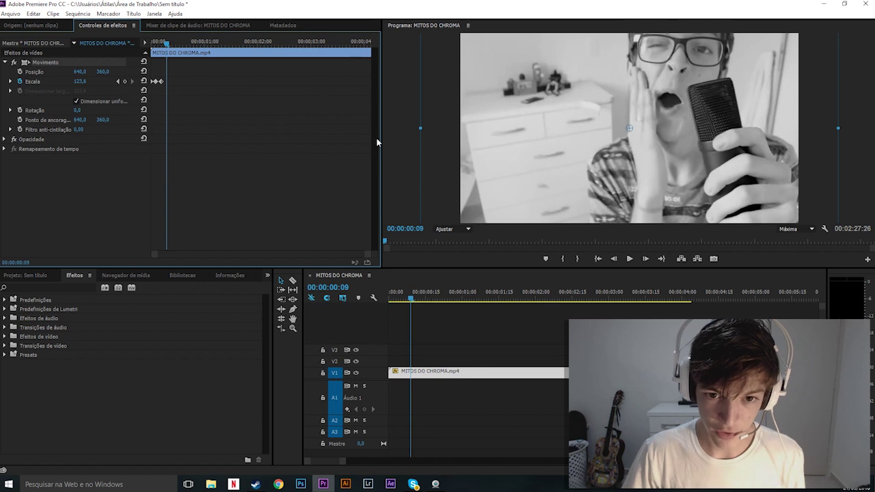
left_click_drag(417, 127, 391, 129)
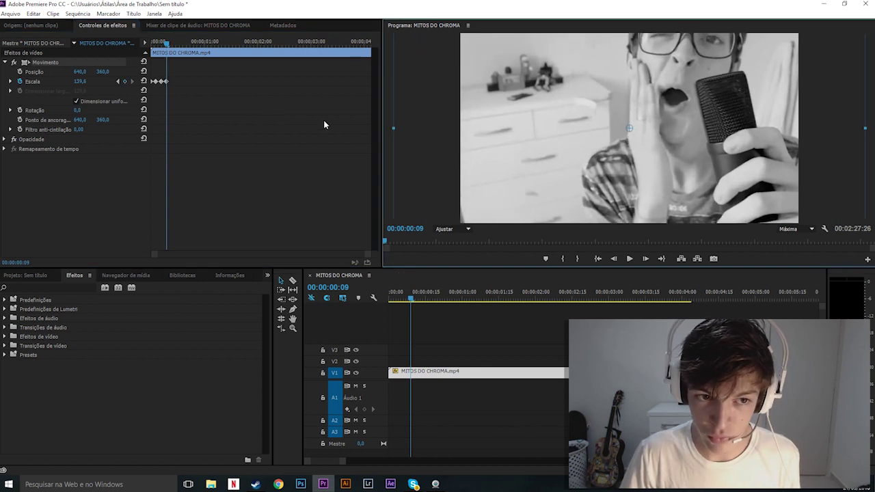
key("Right")
key("Right")
key("Right")
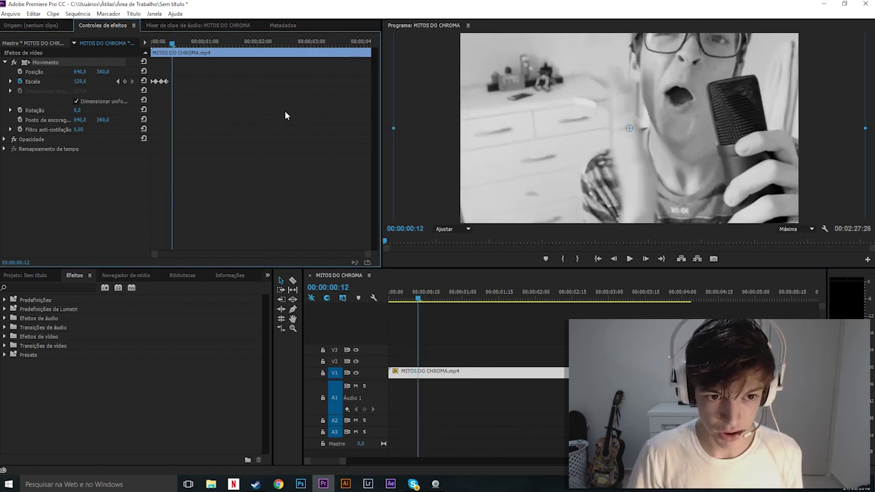
left_click_drag(393, 128, 405, 128)
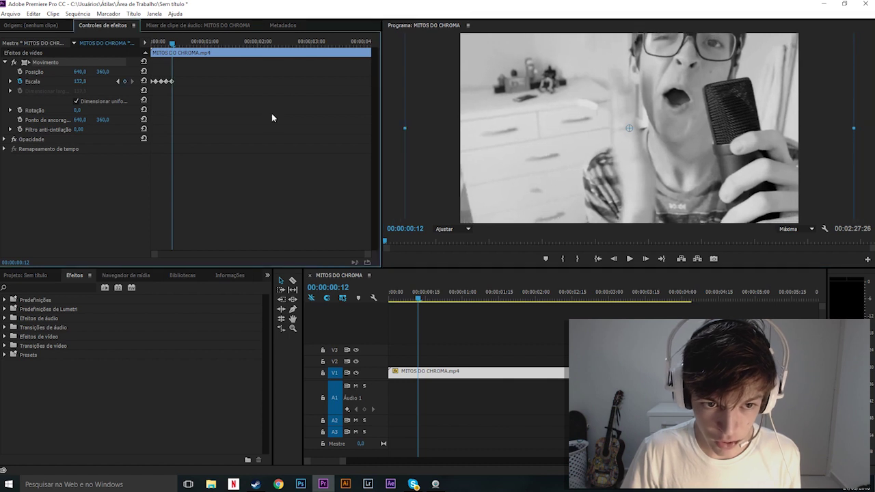
key("Right")
key("Right")
key("Right")
key("Right")
left_click_drag(405, 128, 400, 128)
- Play back the zoom animation and review the timeline zoomed out and back in
key("space")
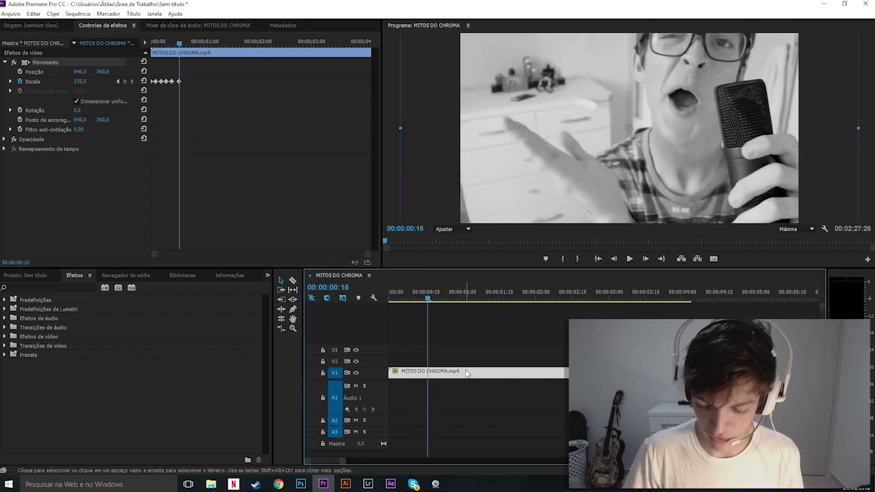
key("space")
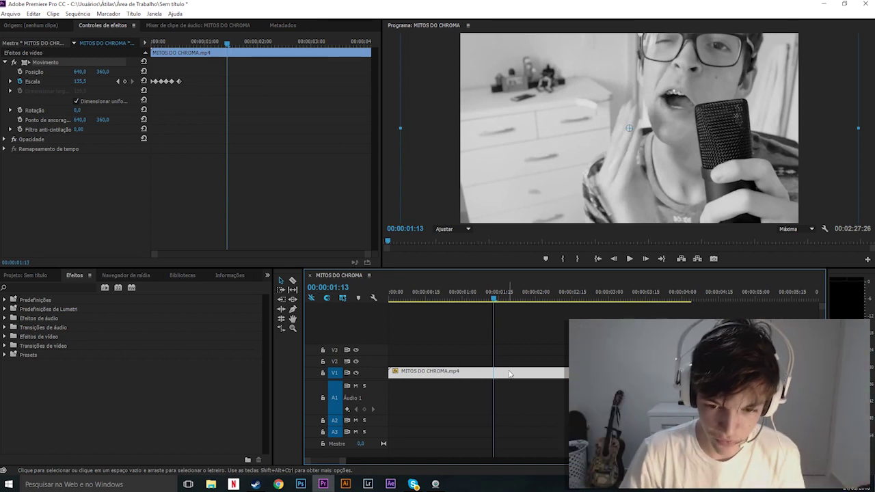
key("minus")
key("minus")
key("minus")
key("equal")
key("equal")
- Review playback around the first clip's end near five seconds and select the first clip
left_click(487, 293)
left_click(448, 293)
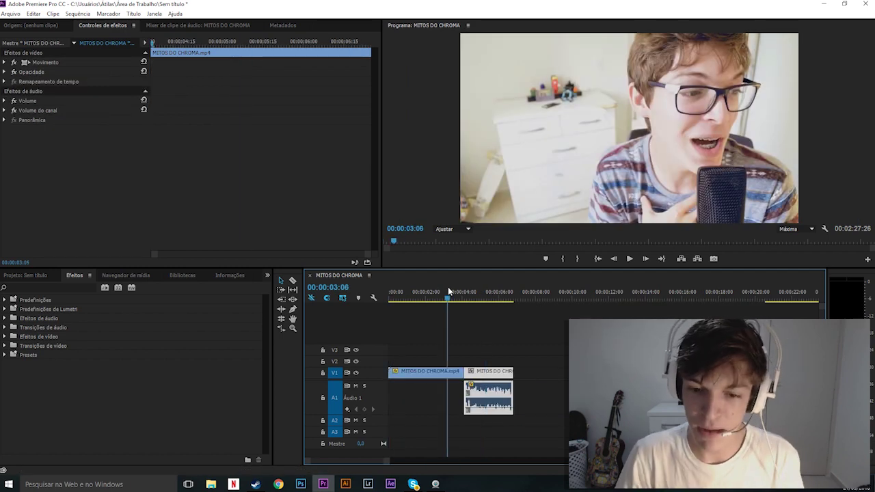
key("space")
left_click_drag(477, 301, 458, 299)
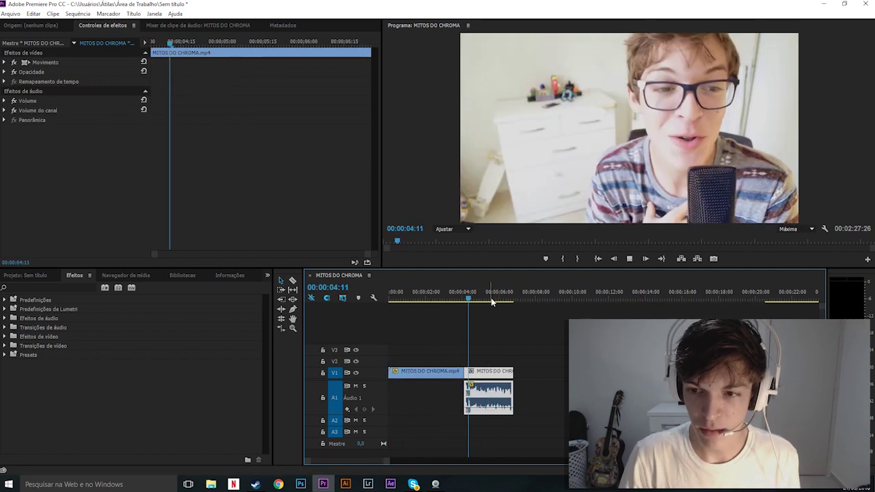
left_click(465, 299)
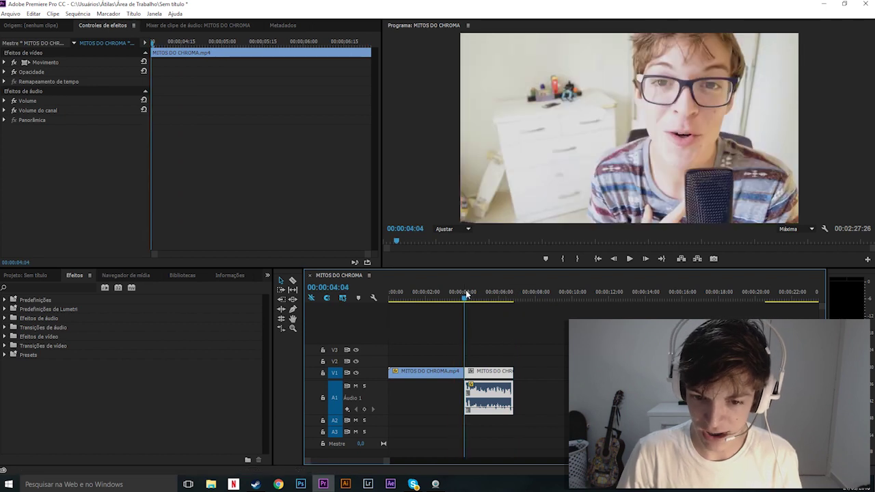
left_click(438, 335)
left_click(430, 299)
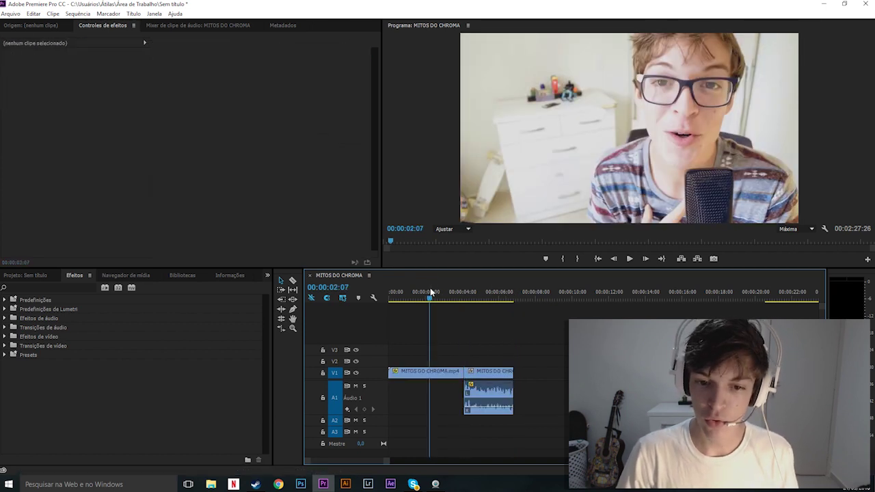
left_click(446, 373)
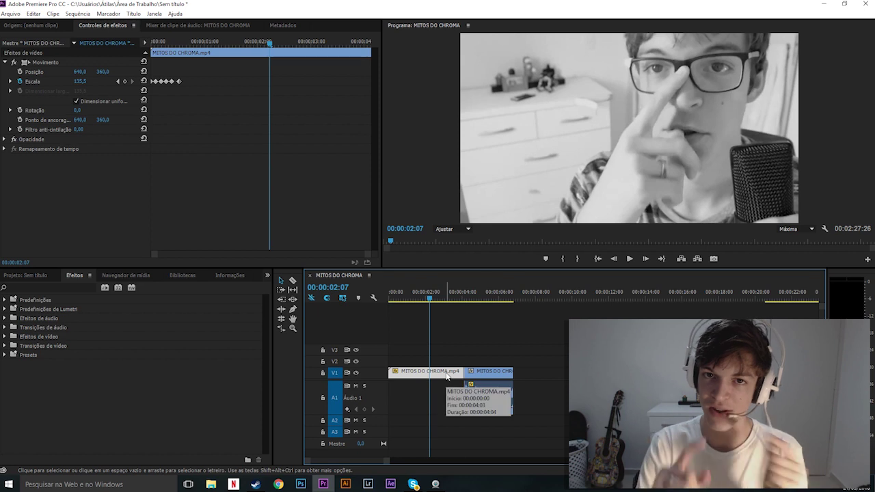
- Copy the Movimento effect with its zoom keyframes and paste it onto the second clip
left_click(85, 60)
right_click(88, 63)
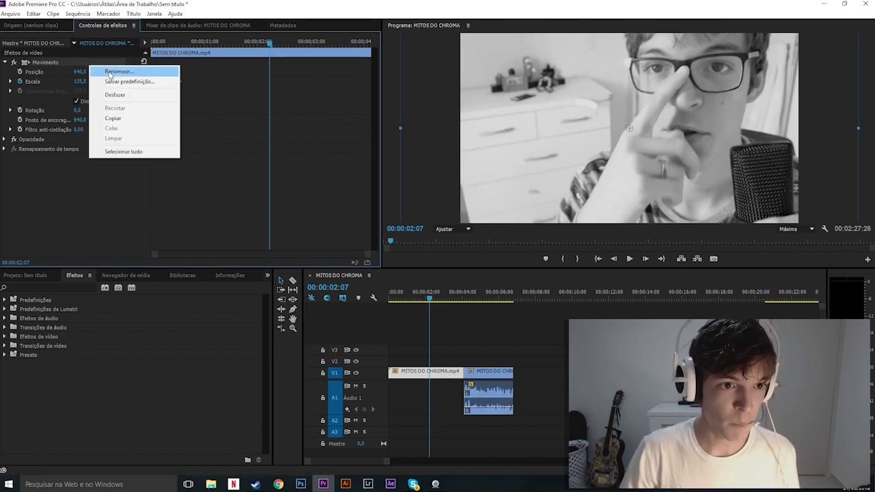
left_click(112, 118)
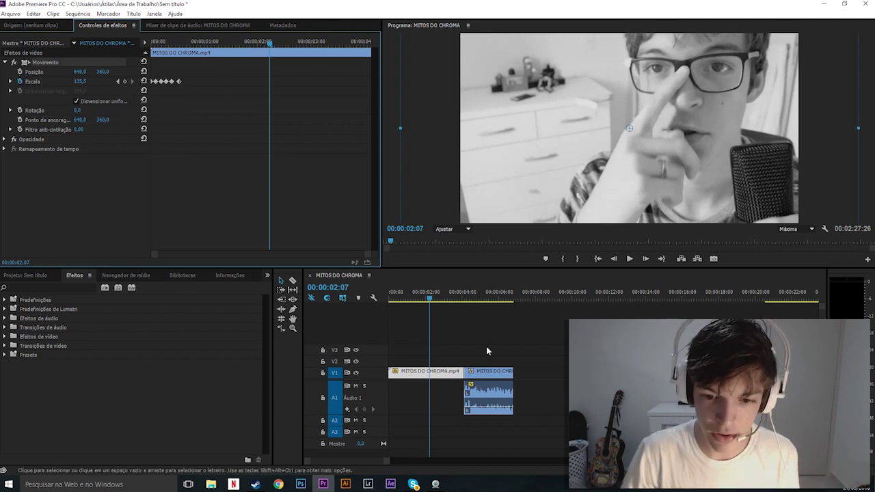
left_click(476, 299)
left_click(497, 371)
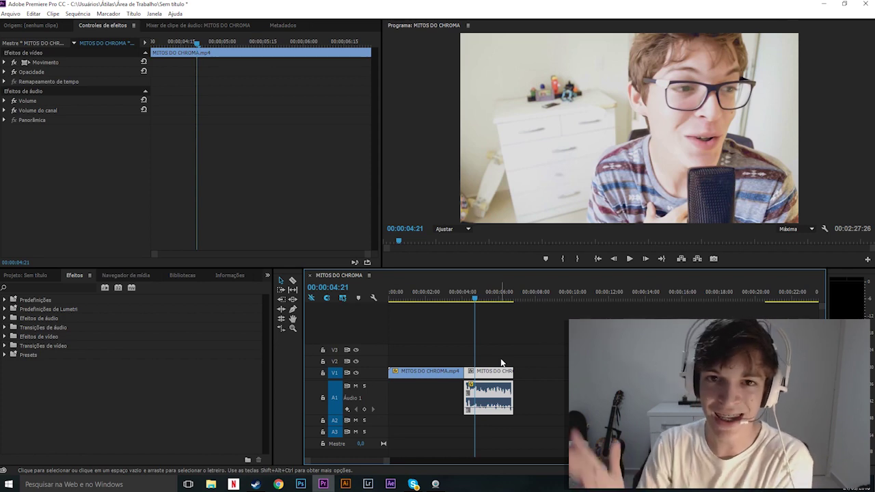
key("ctrl+v")
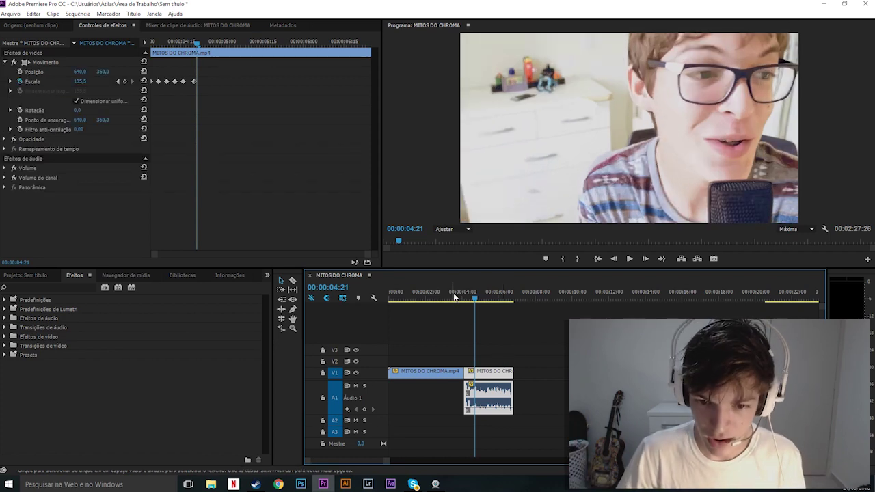
left_click_drag(452, 299, 480, 294)
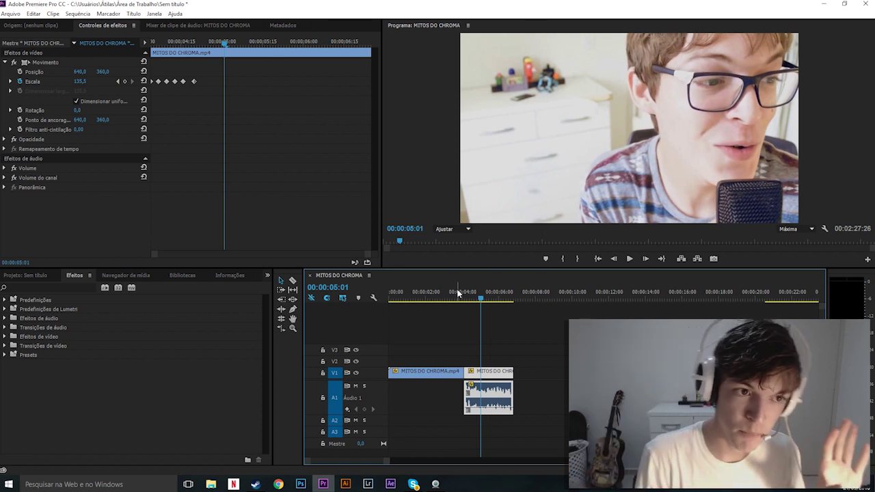
- Select all the Scale keyframes, then replay the sequence from the start to review the zooms
left_click(36, 82)
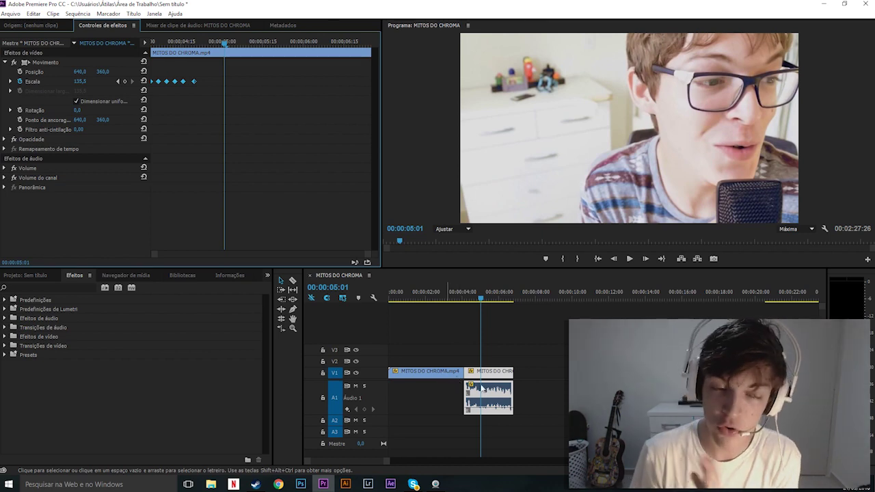
left_click(504, 372)
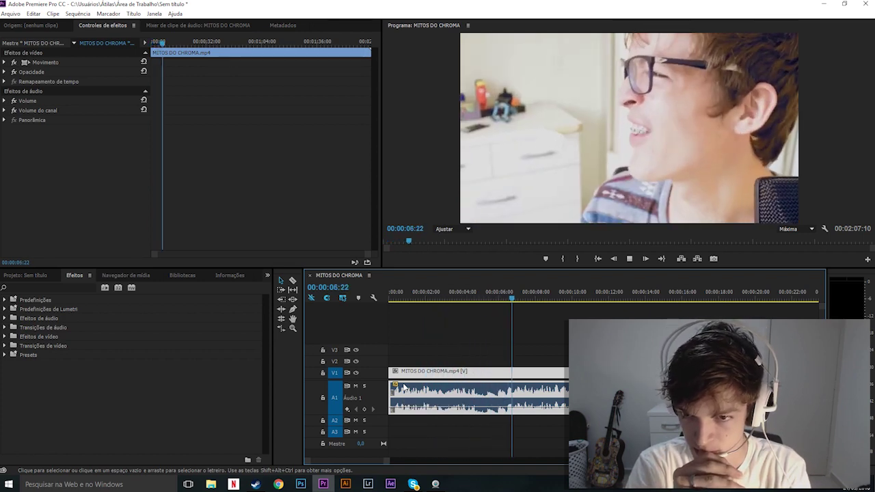
key("space")
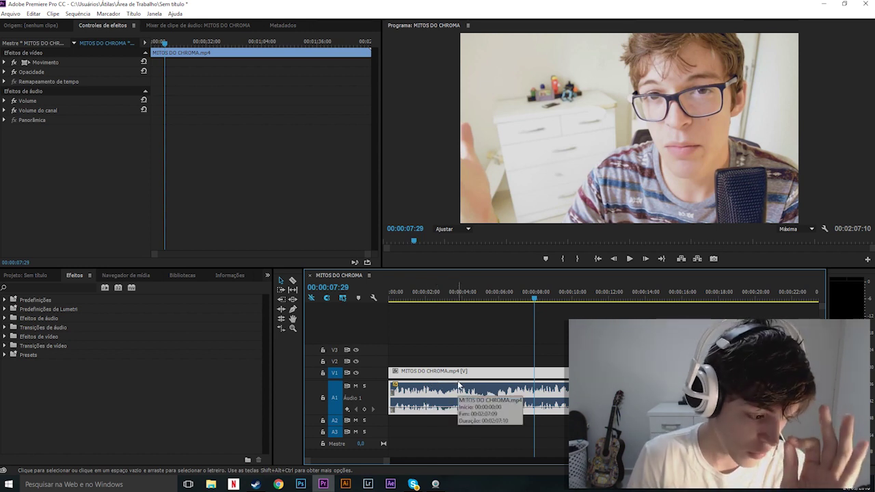
key("Home")
key("space")
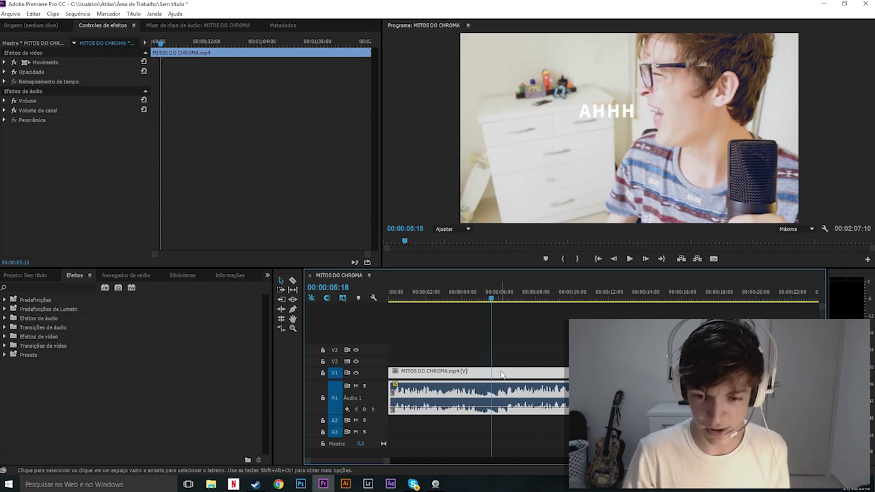
- Create the 'FREEDOM <3' title with default video settings and trim the texto clip shorter on V2
key("ctrl+t")
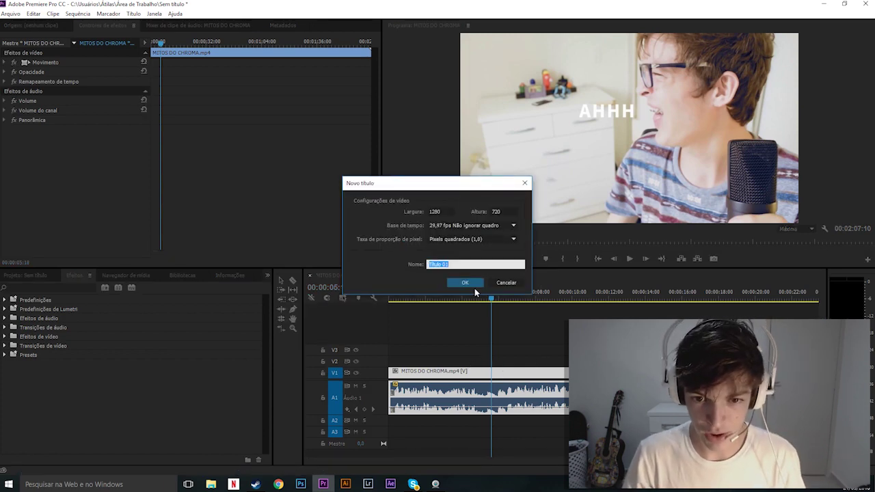
left_click(471, 284)
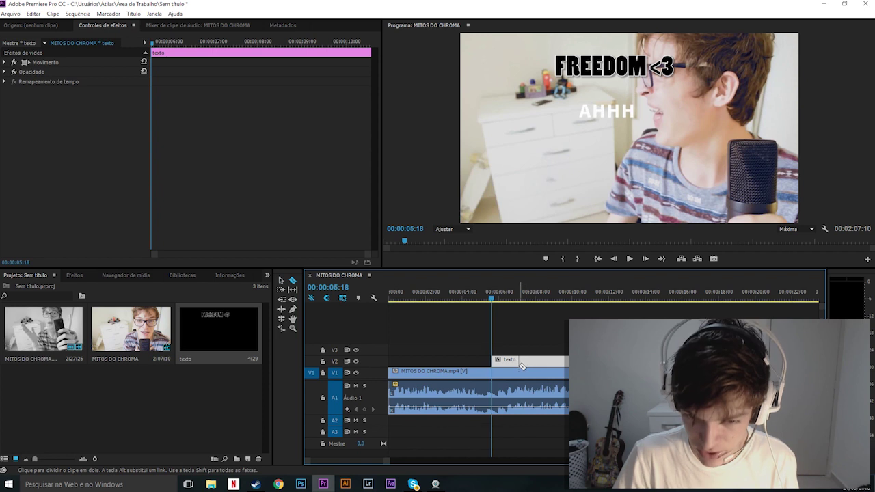
left_click_drag(567, 361, 518, 361)
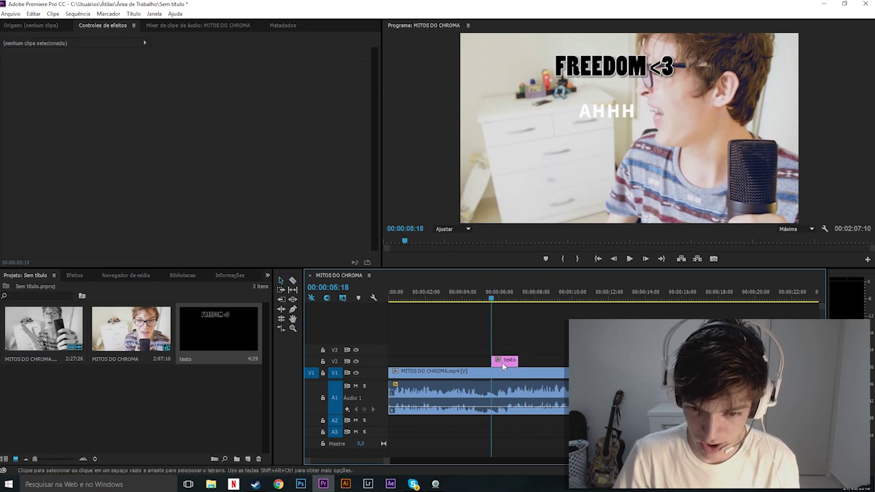
left_click(75, 275)
left_click(63, 287)
- Apply the 3D básico effect, found by searching '3D', to the texto title clip
type("3D")
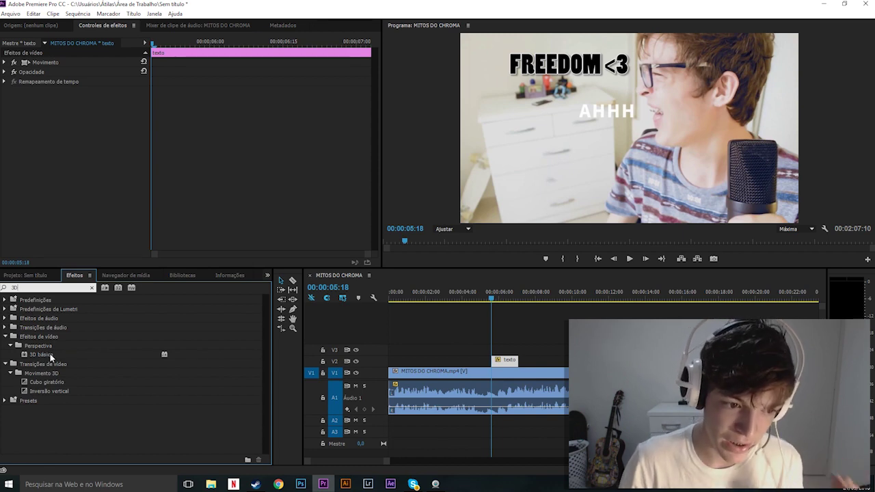
left_click_drag(49, 353, 203, 356)
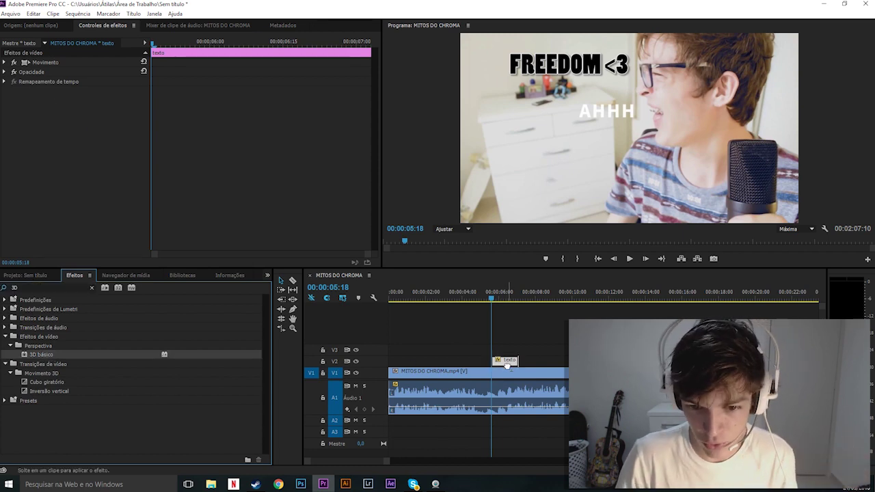
left_click_drag(507, 365, 506, 362)
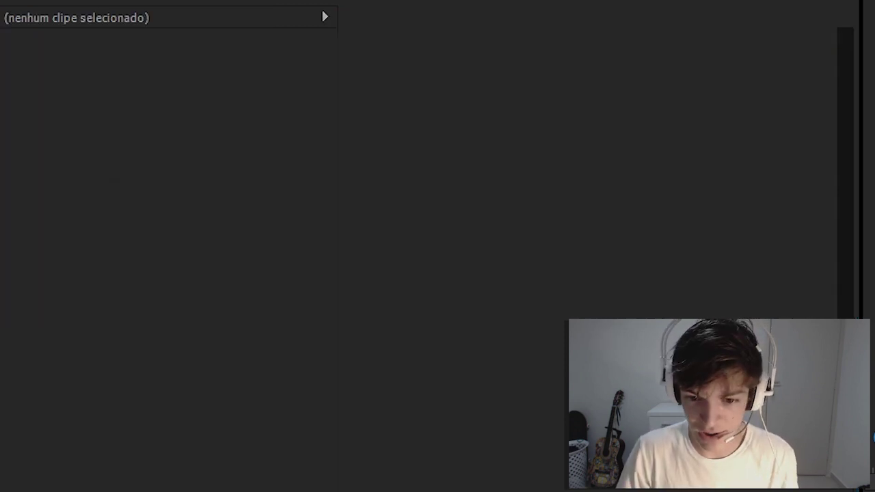
left_click(506, 360)
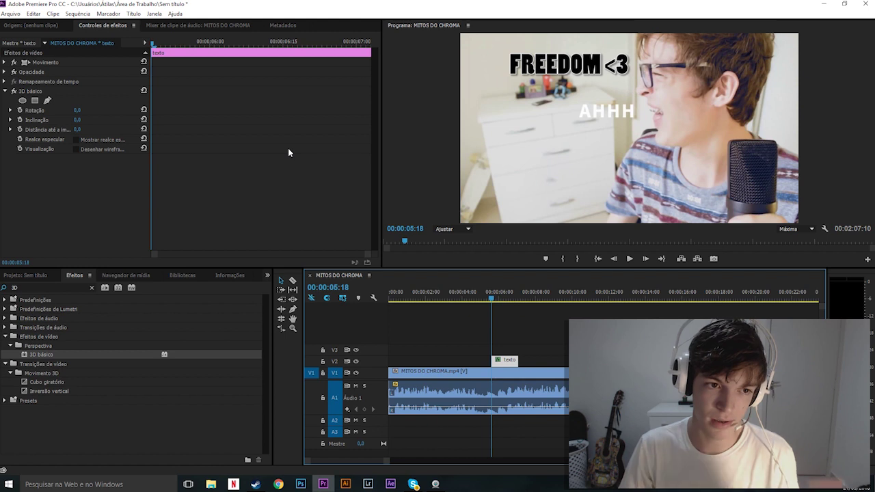
- Keyframe the title's 3D rotation swinging out, then to -22, 18 and -20 degrees
left_click(20, 111)
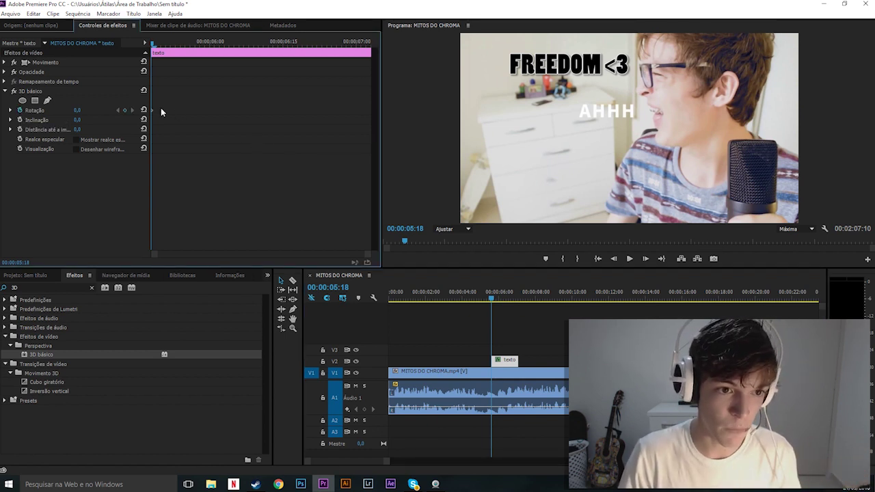
left_click_drag(79, 110, 130, 111)
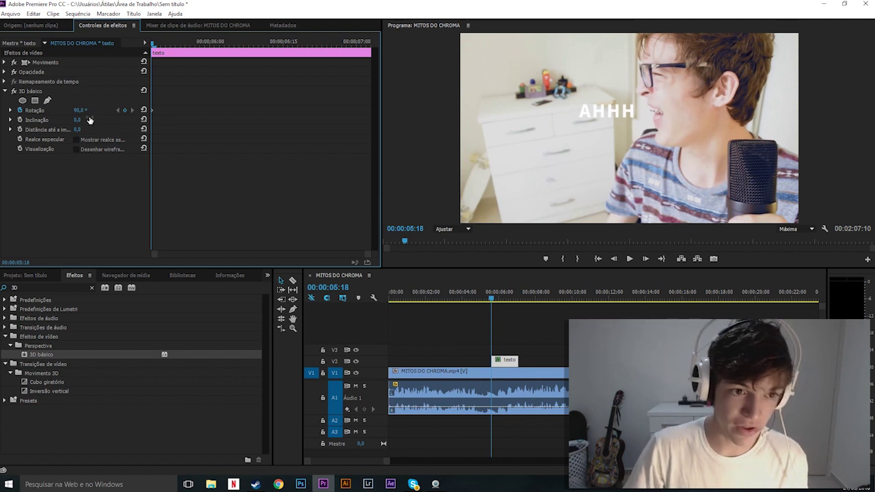
key("Right")
key("Right")
key("Right")
left_click_drag(80, 110, 48, 110)
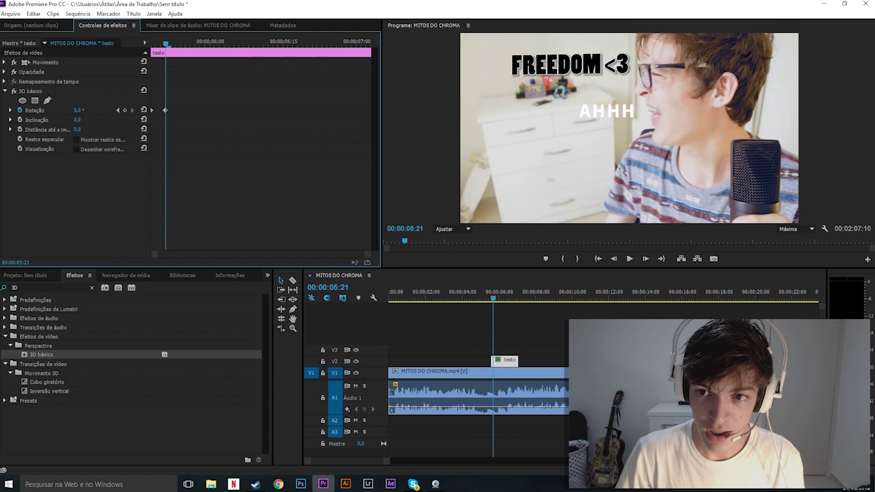
key("Right")
key("Right")
key("Right")
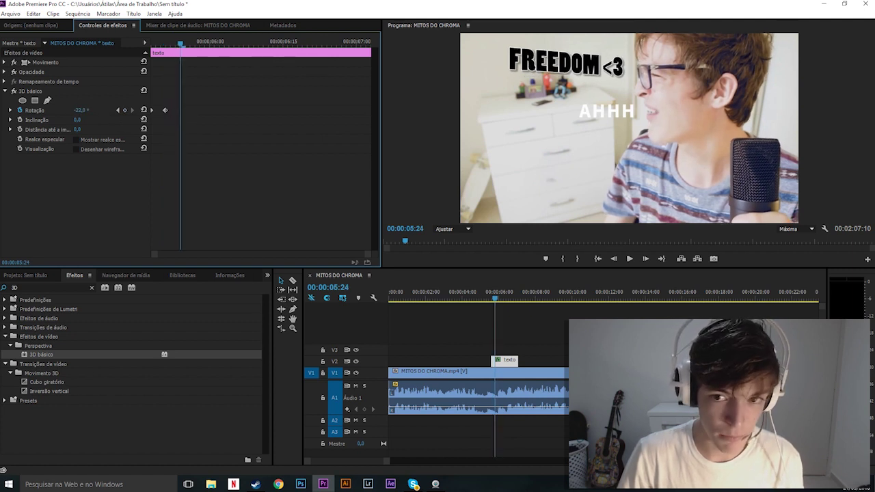
left_click_drag(80, 110, 107, 111)
key("Right")
key("Right")
key("Right")
left_click_drag(80, 110, 54, 110)
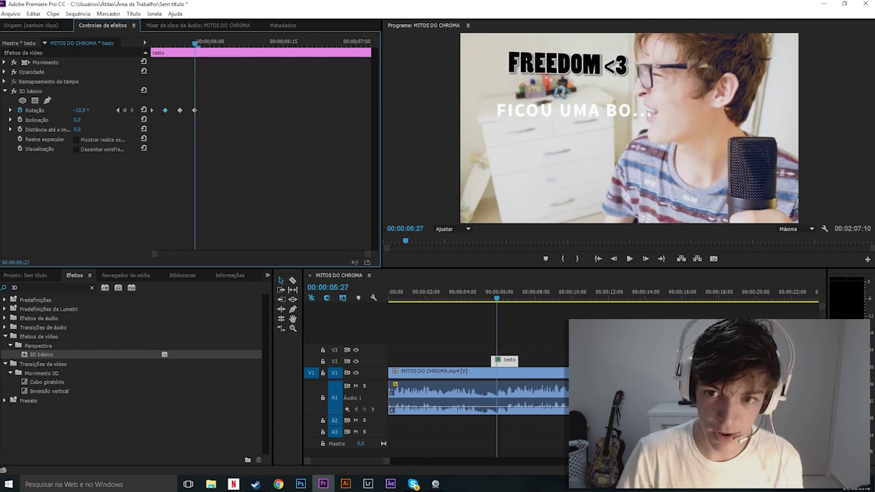
- Settle the rotation with further keyframes at 2, -3 and 0 degrees
key("Right")
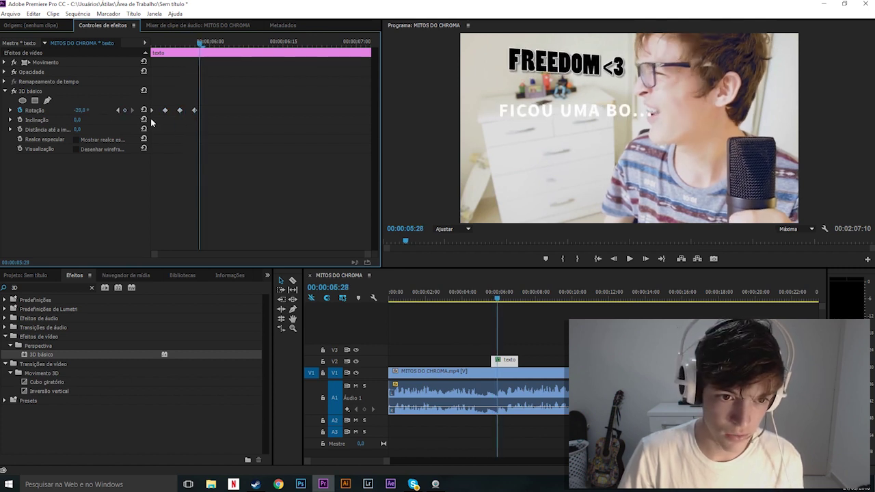
type("2")
key("Return")
key("Right")
key("Right")
key("Right")
left_click(88, 109)
key("Return")
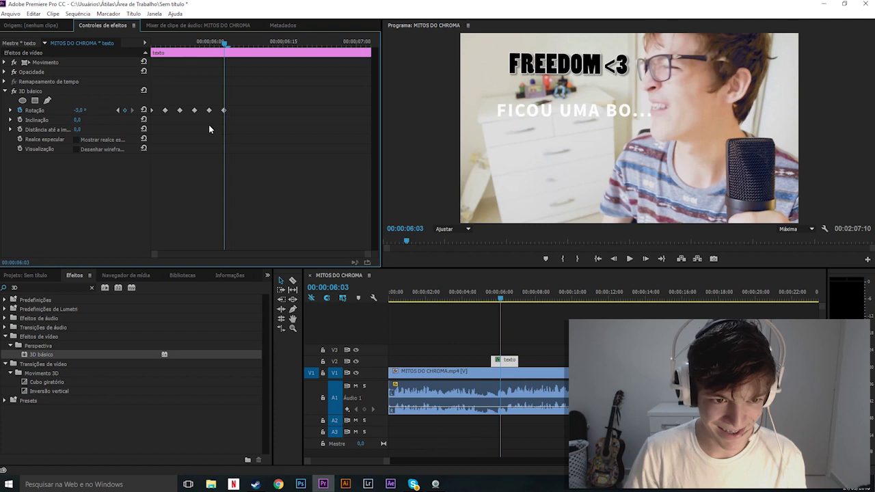
left_click(224, 110)
key("Right")
key("Right")
key("Right")
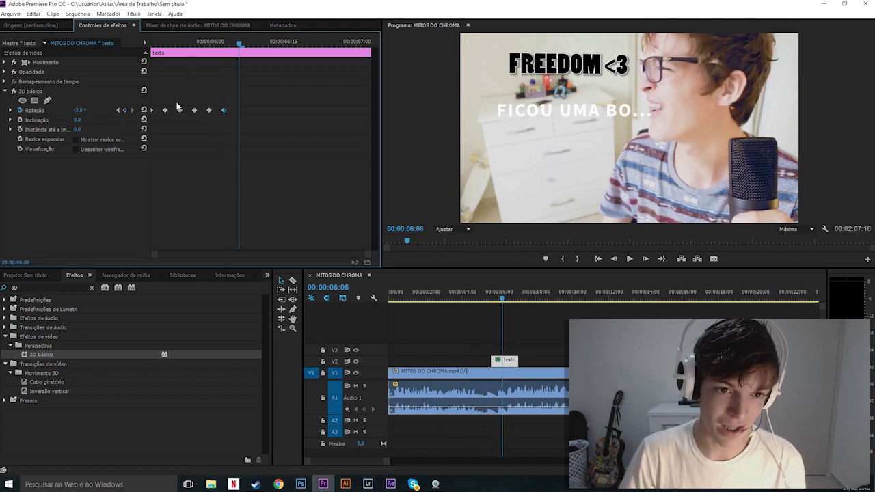
type("0")
key("Return")
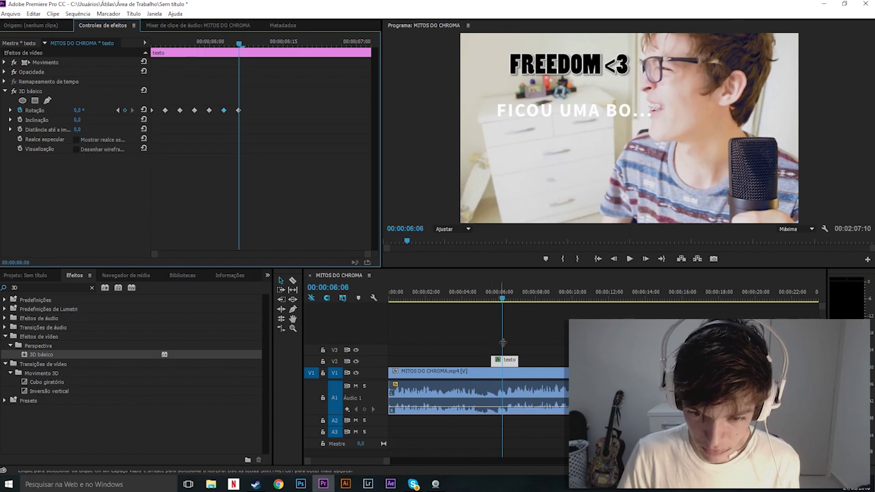
- Play back the animated FREEDOM <3 title over the main footage
left_click(487, 386)
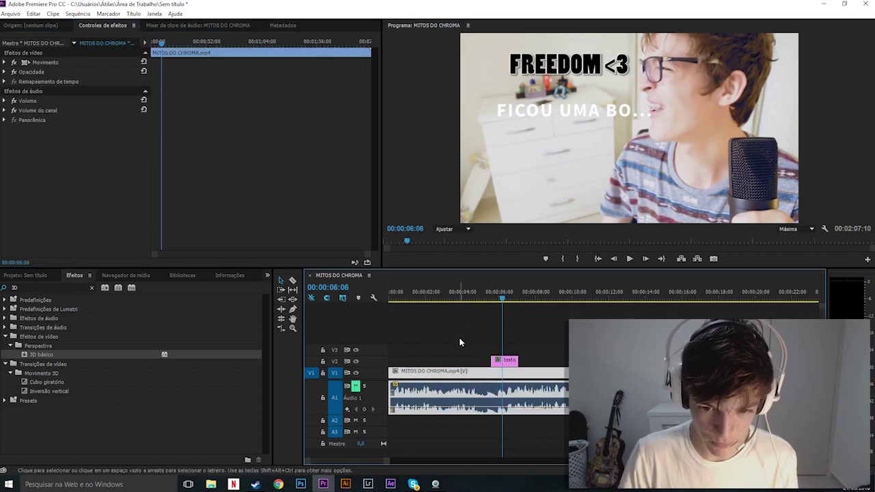
key("space")
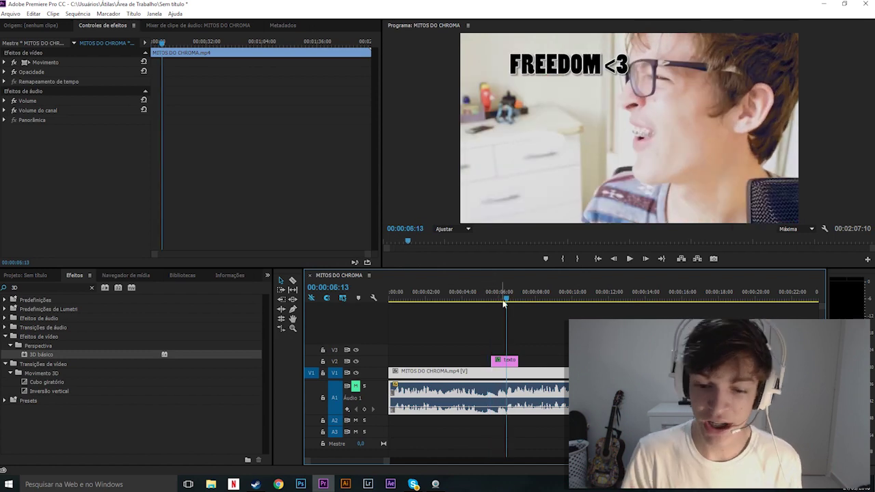
left_click(488, 299)
key("space")
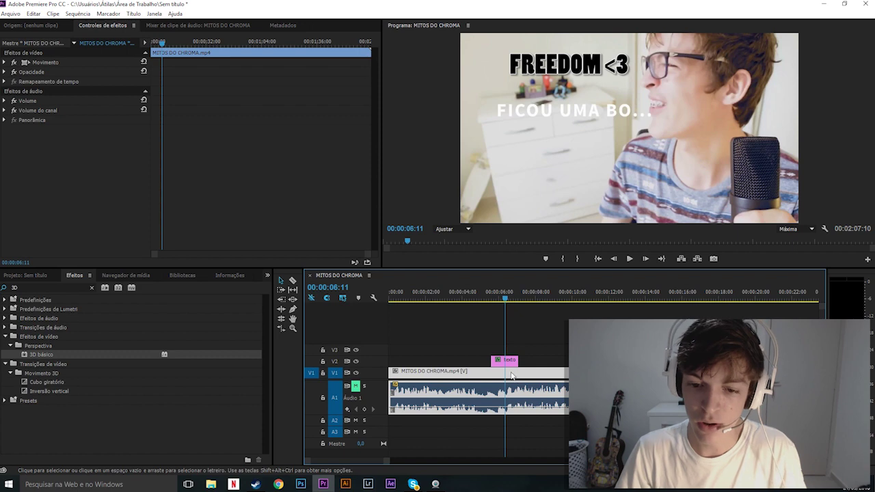
- Reselect the texto clip, check its effect settings, and delete the title clip from V2
left_click(507, 361)
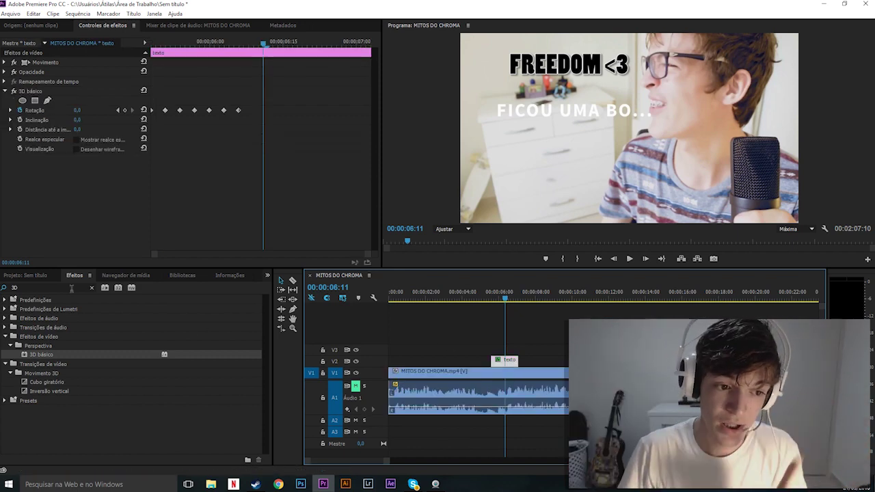
left_click(71, 288)
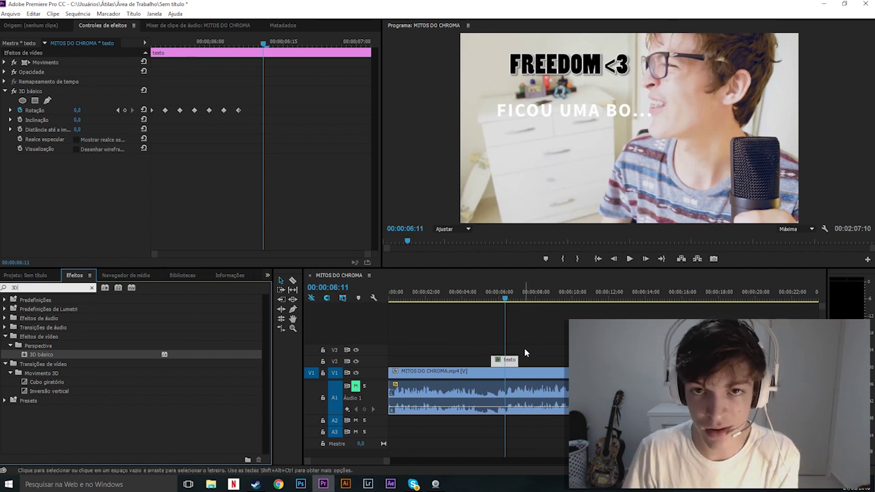
left_click(271, 151)
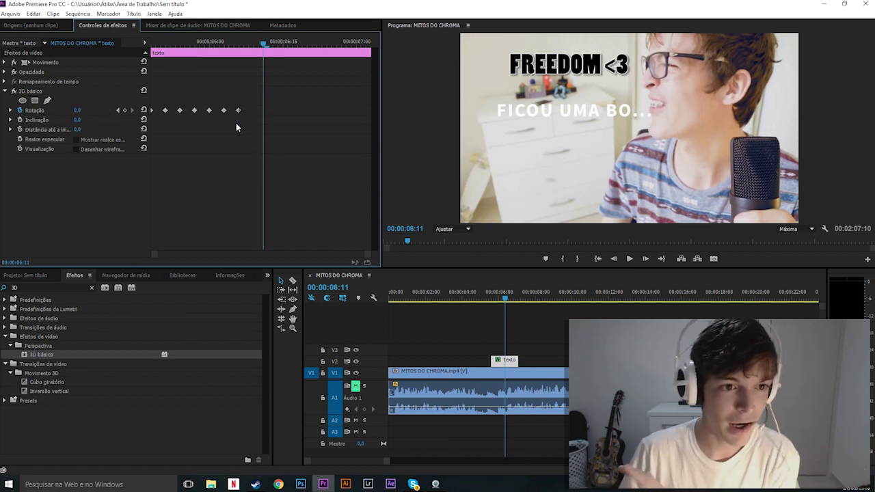
left_click(507, 360)
key("Delete")
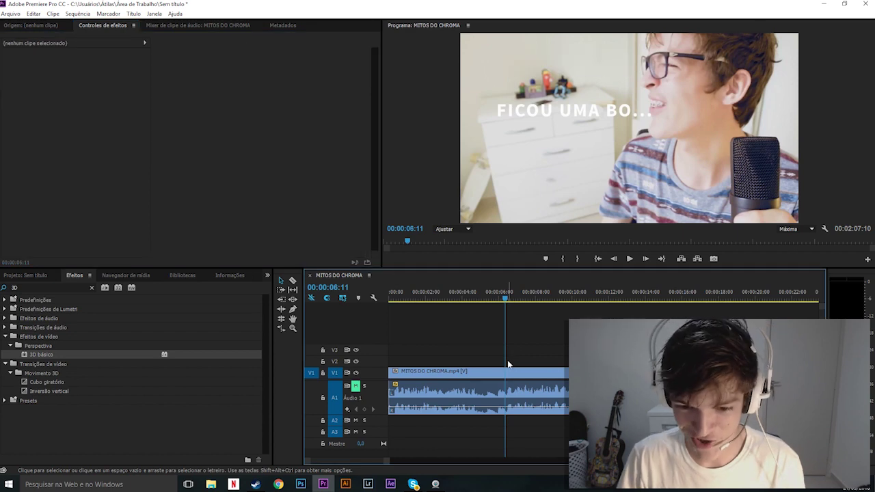
- Play the MITOS DO CHROMA sequence onward, then stop playback
key("space")
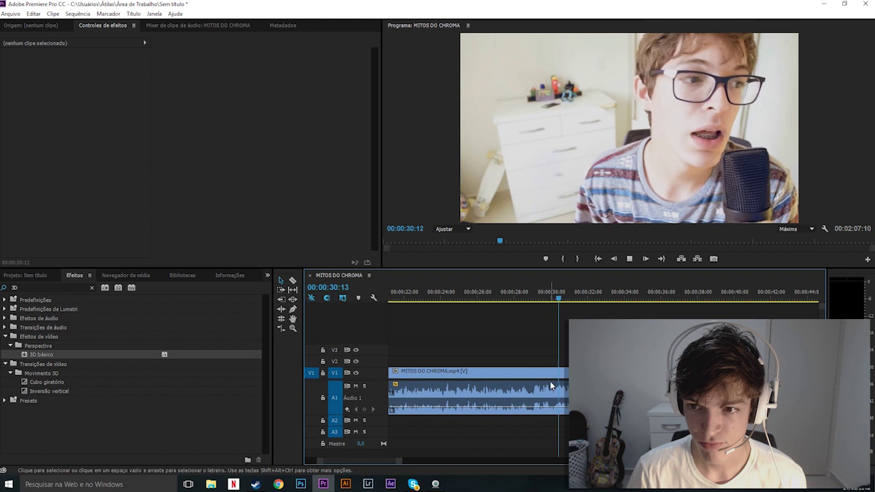
key("space")
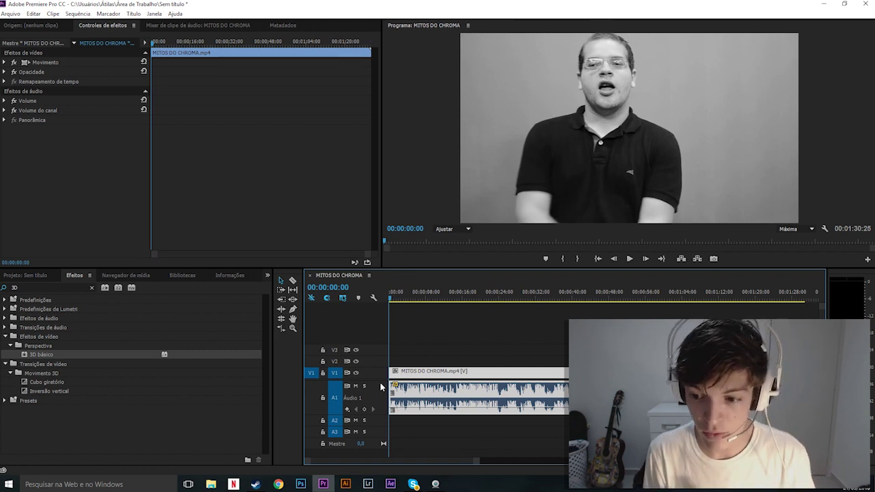
- Zoom the timeline in on the opening seconds and play from 00:00:00:00 to the VAI! title
key("equal")
key("equal")
key("equal")
key("equal")
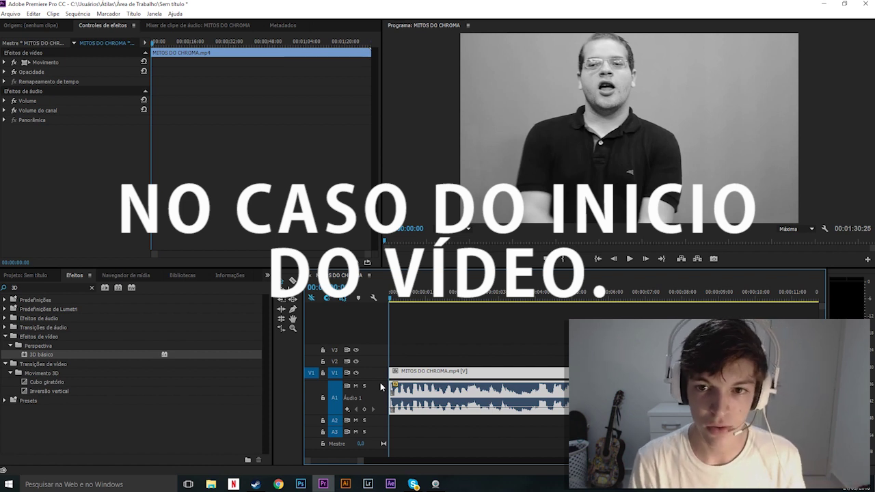
key("space")
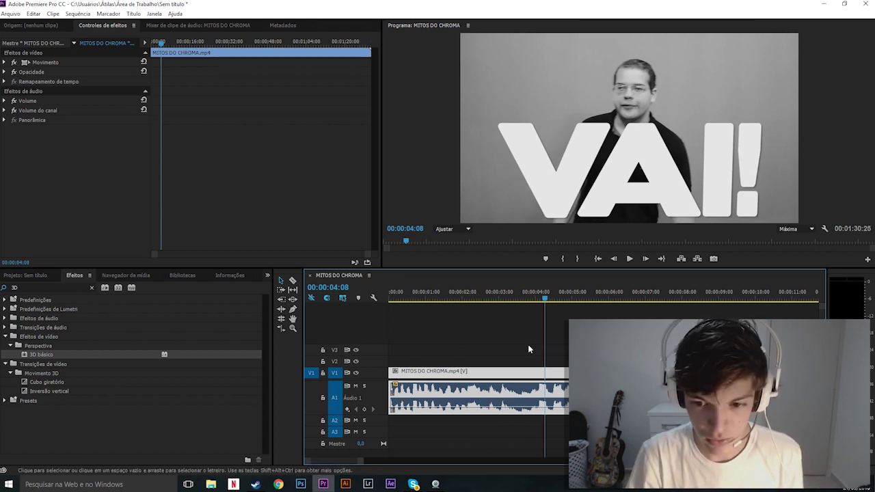
- Expand Movimento's position, scale and rotation, then review frames from 00:00:03:25 through the VAI! title
left_click(4, 62)
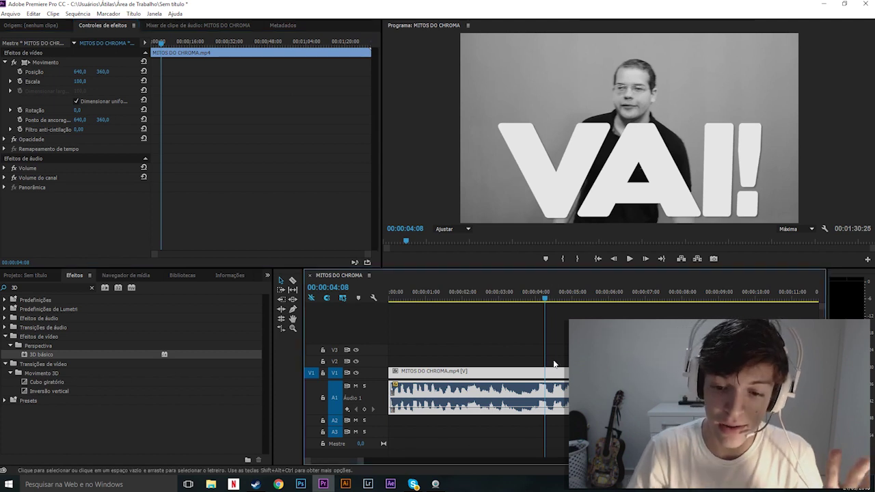
left_click(533, 293)
left_click(530, 292)
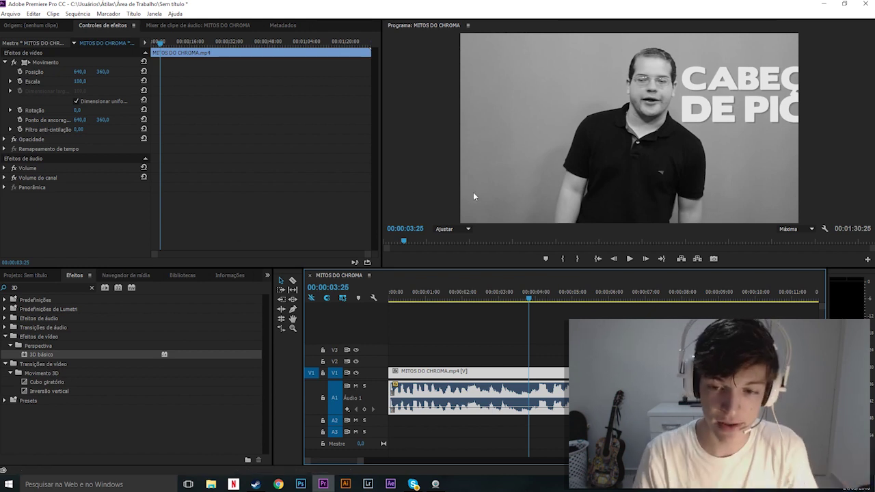
key("space")
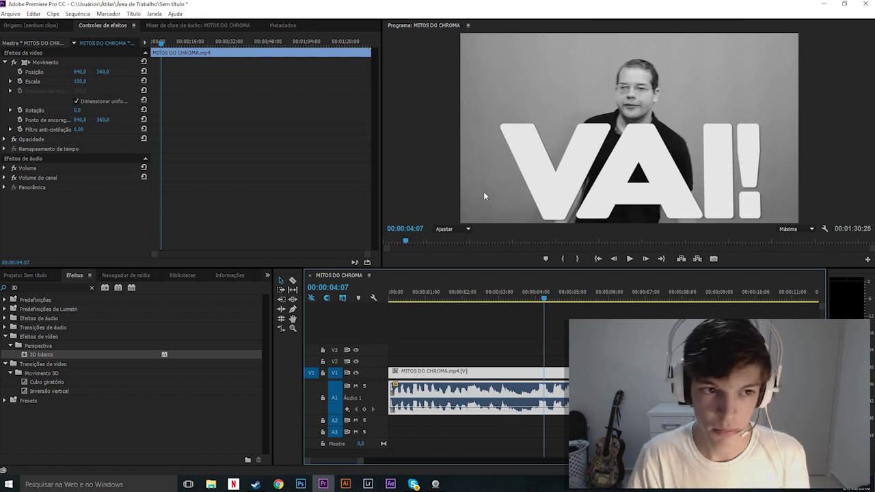
key("space")
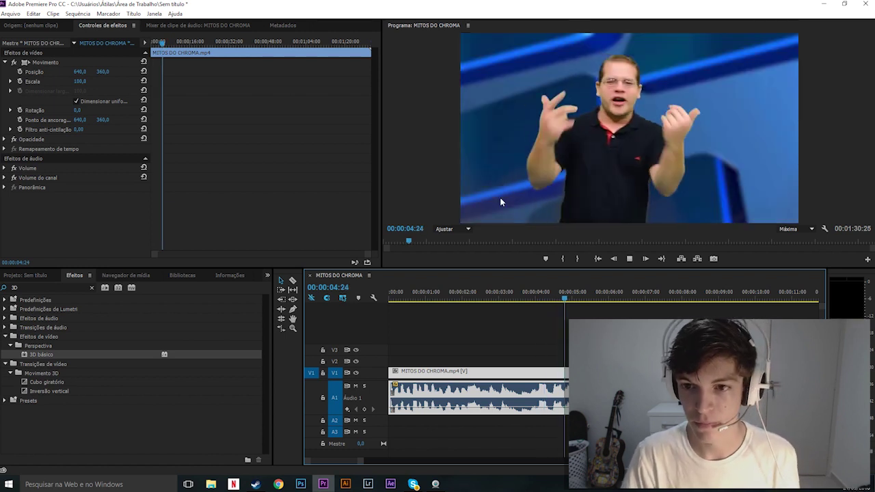
- Review the chroma-key footage to about 17 seconds, then split the clip near 00:00:12 and 00:00:14
key("space")
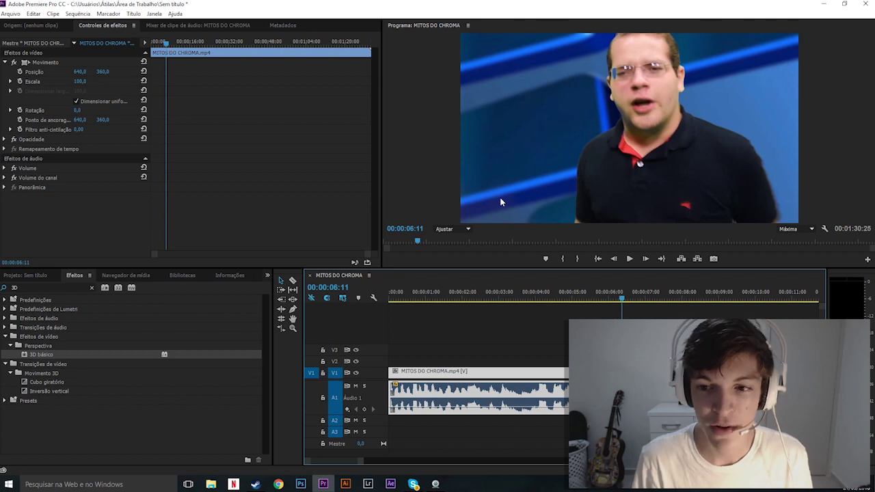
key("space")
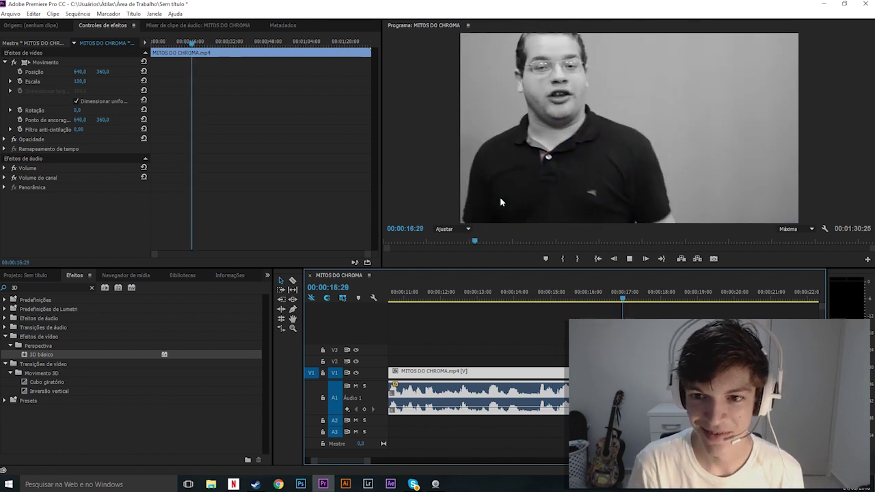
key("space")
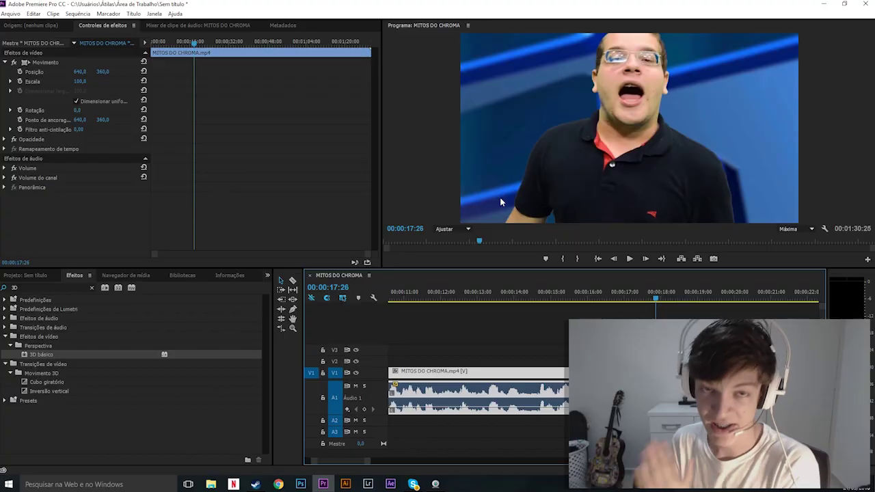
key("Return")
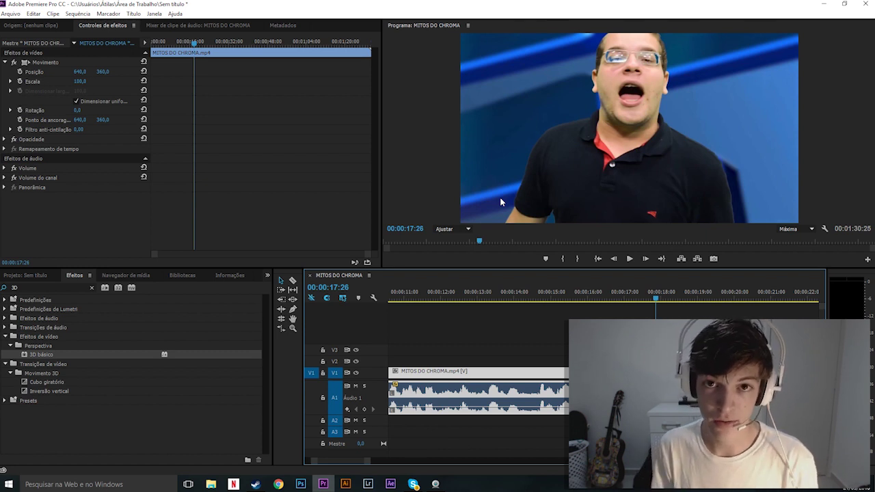
left_click(561, 292)
key("space")
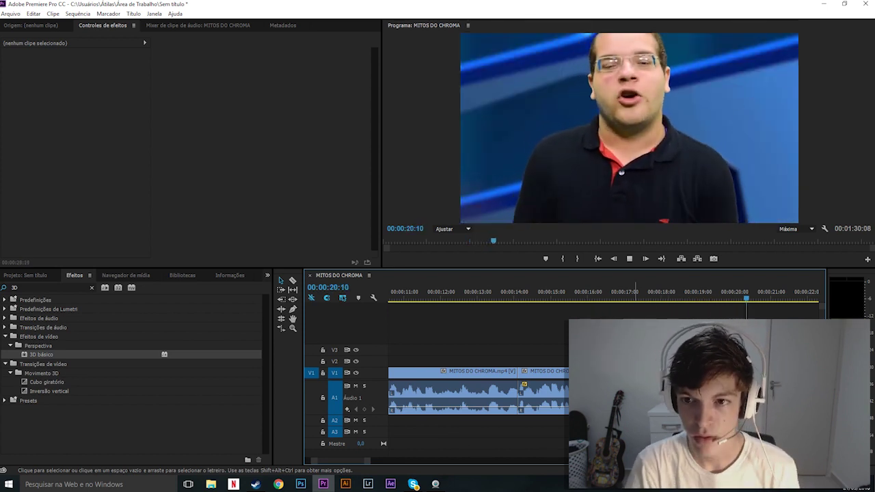
- Play the chroma-key examples to about 27 seconds, stepping back one frame before resuming
key("space")
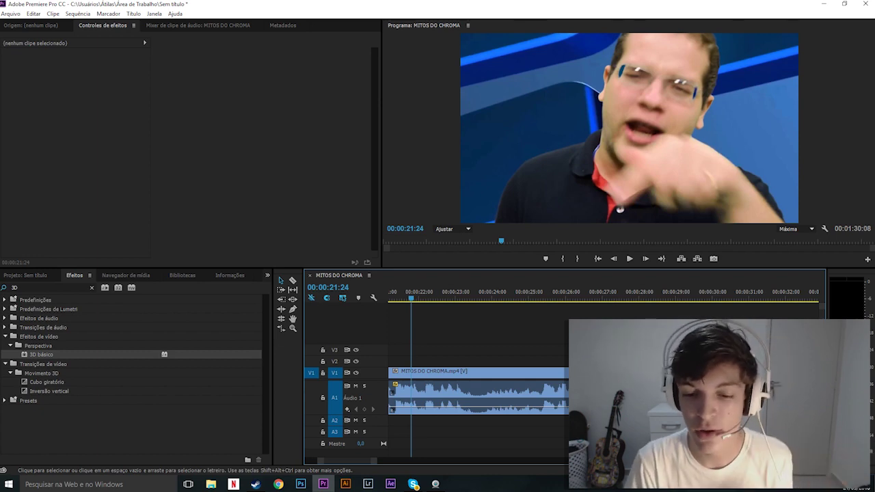
key("space")
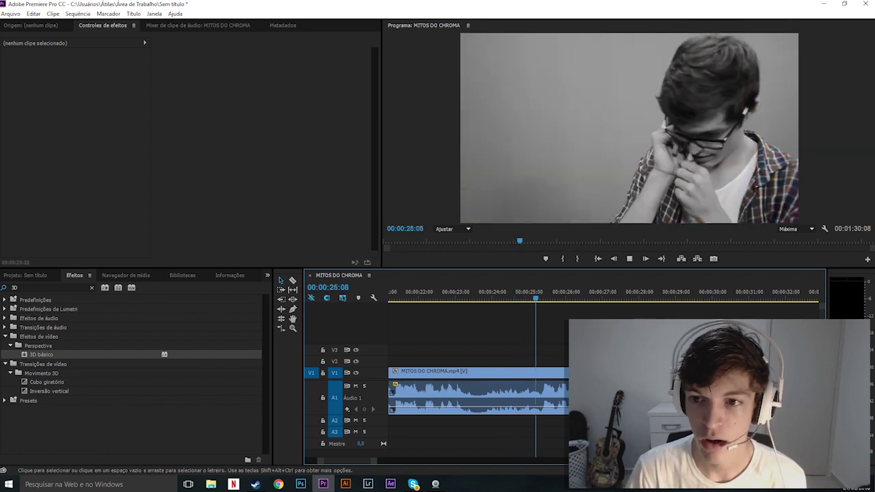
key("space")
key("Left")
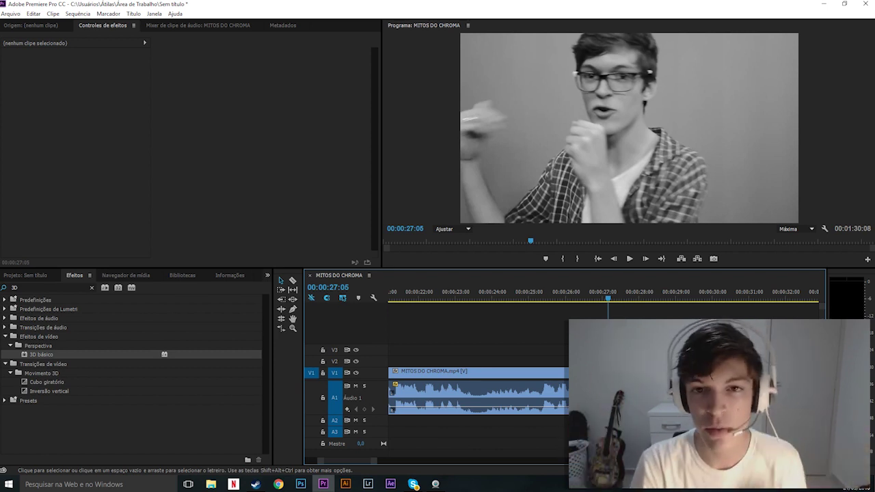
key("space")
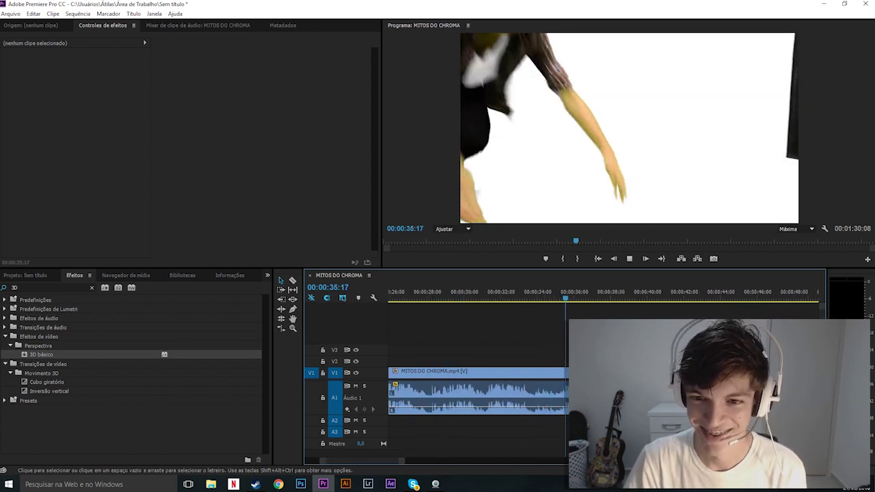
- Zoom the timeline out and review from the MORREU ÔTA title to about 00:00:51:21
key("minus")
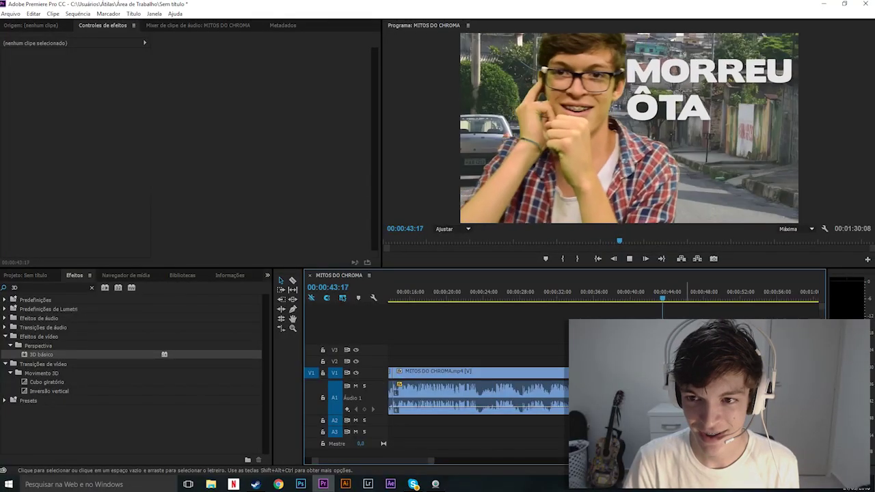
key("space")
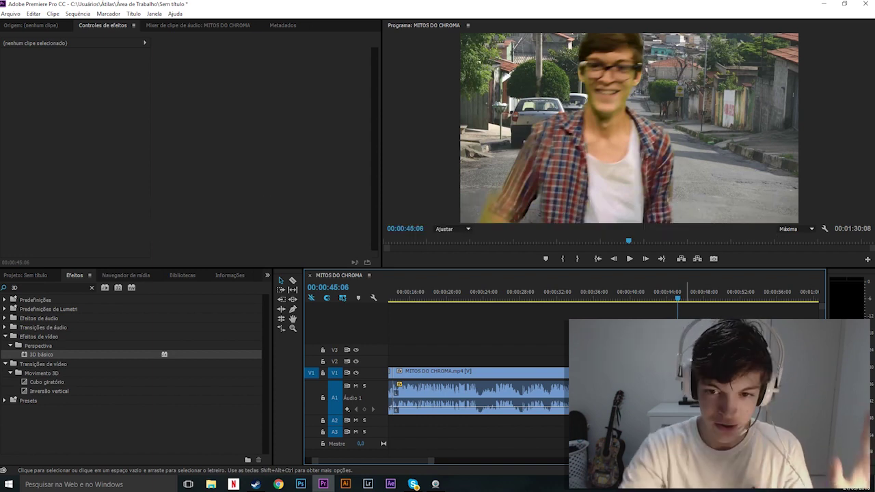
key("j")
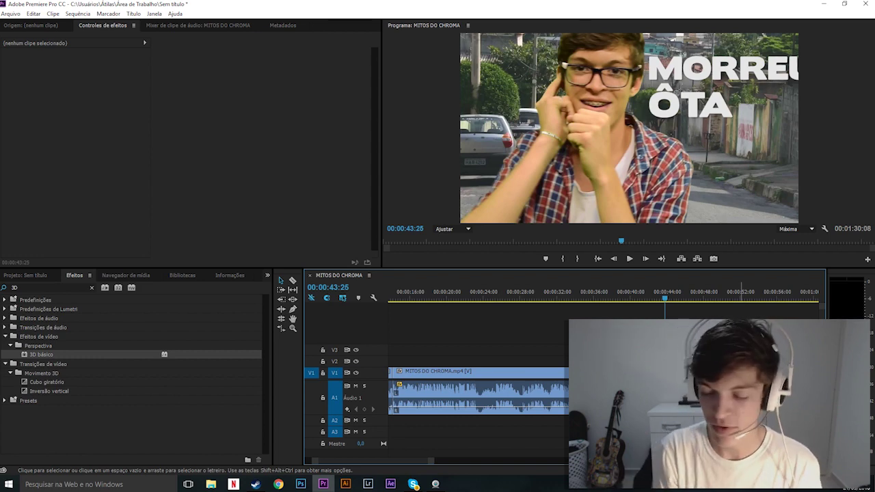
key("l")
key("l")
key("l")
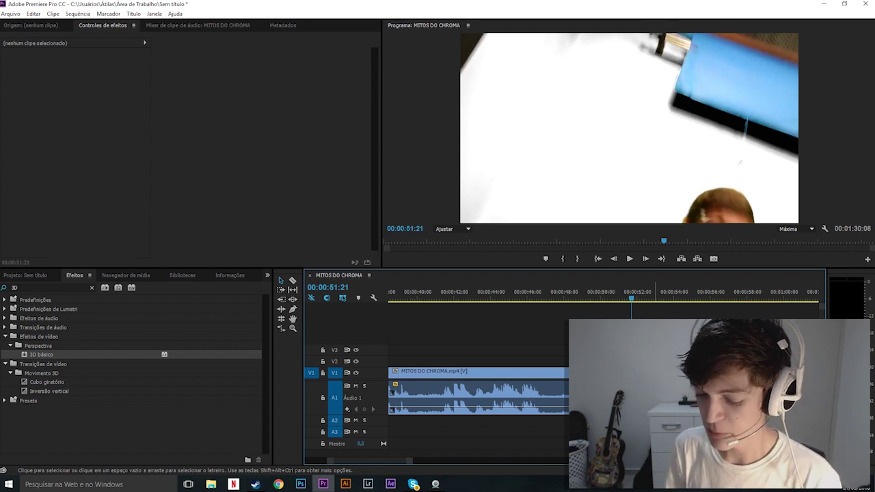
left_click(509, 298)
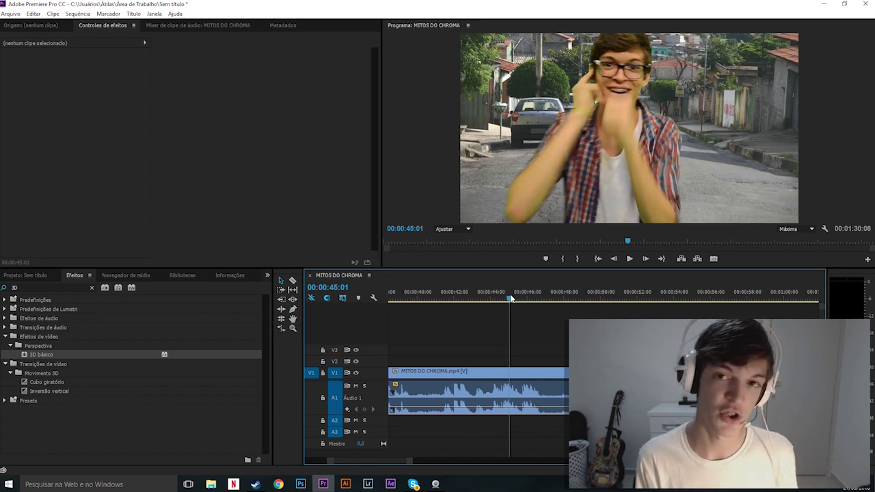
key("space")
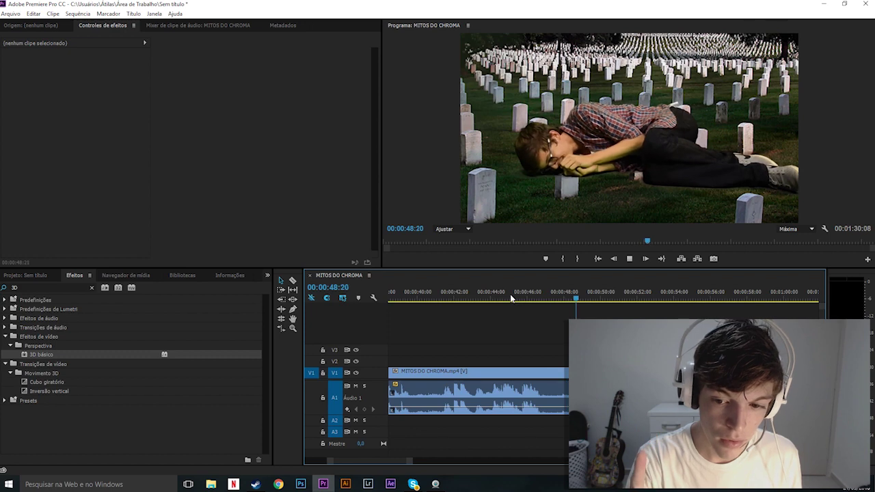
key("space")
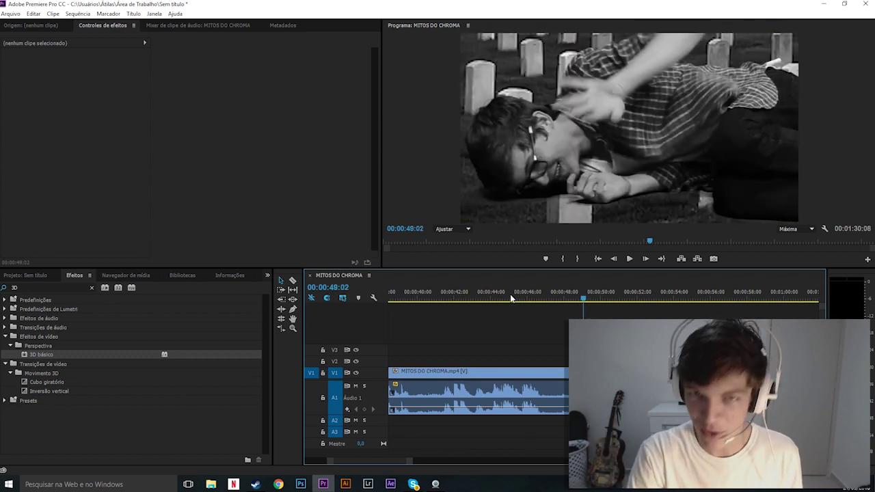
left_click(565, 287)
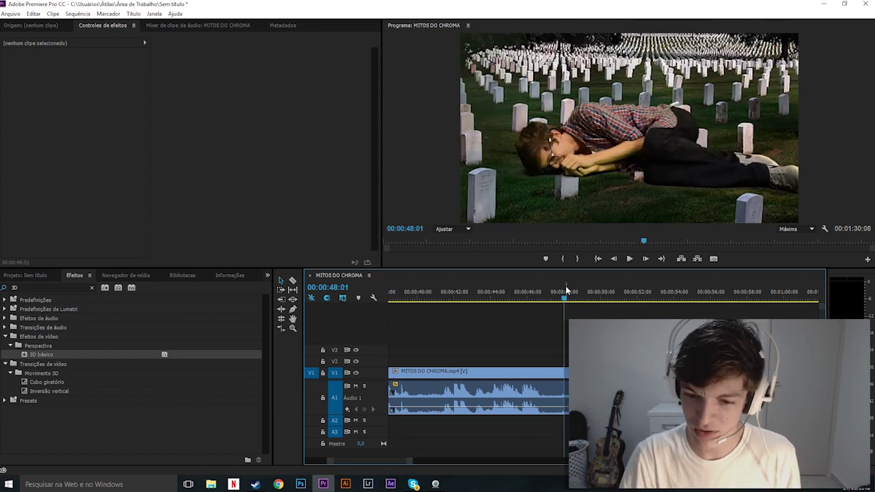
key("space")
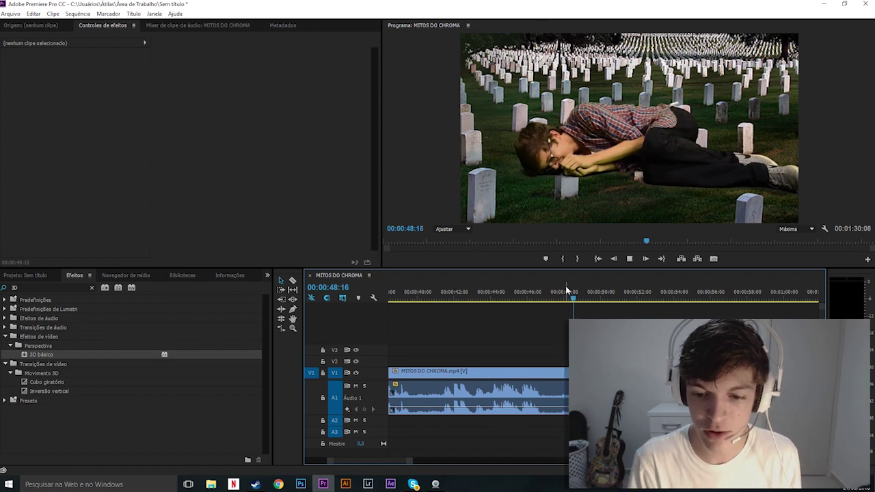
key("space")
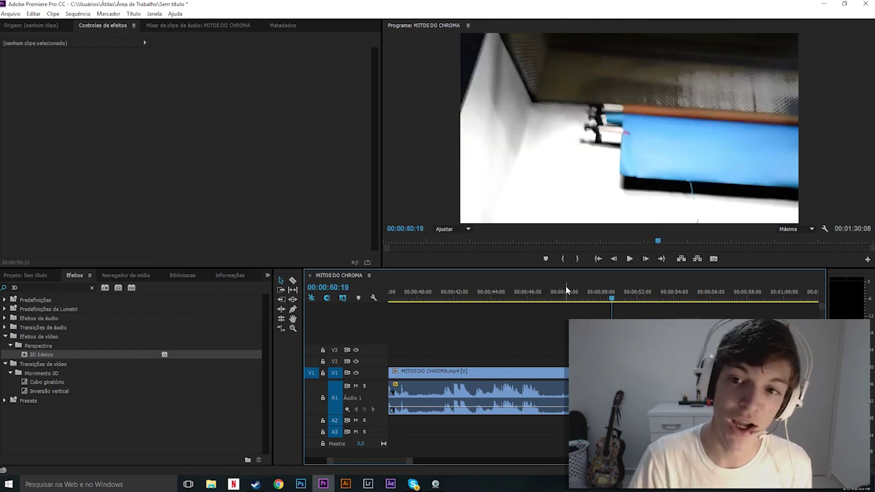
key("space")
key("space")
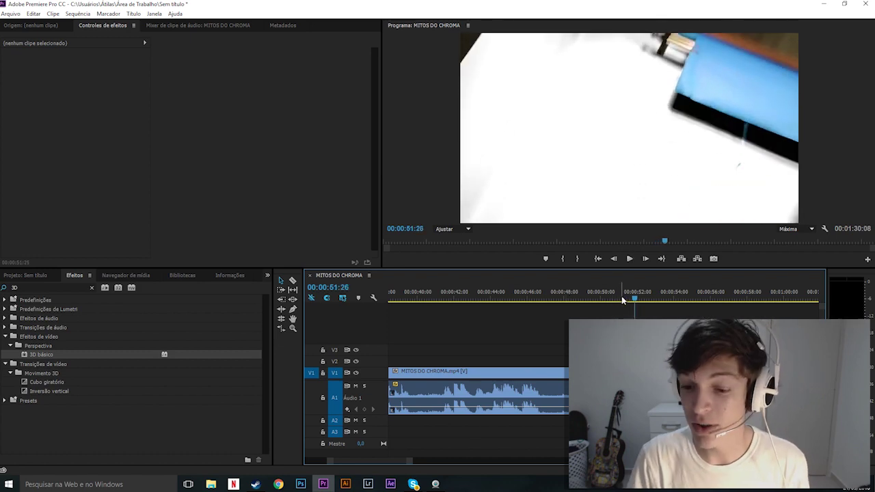